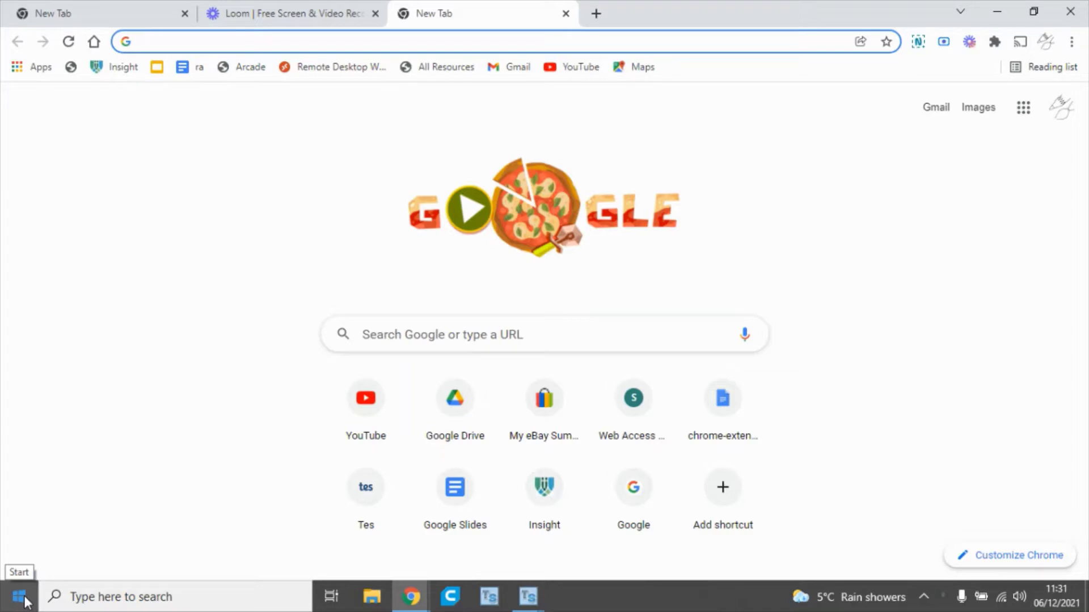
Launch TechSoft Design V3 from the Start menu's TechSoft Design Tools folder, opening blank Untitled1.
left_click(23, 599)
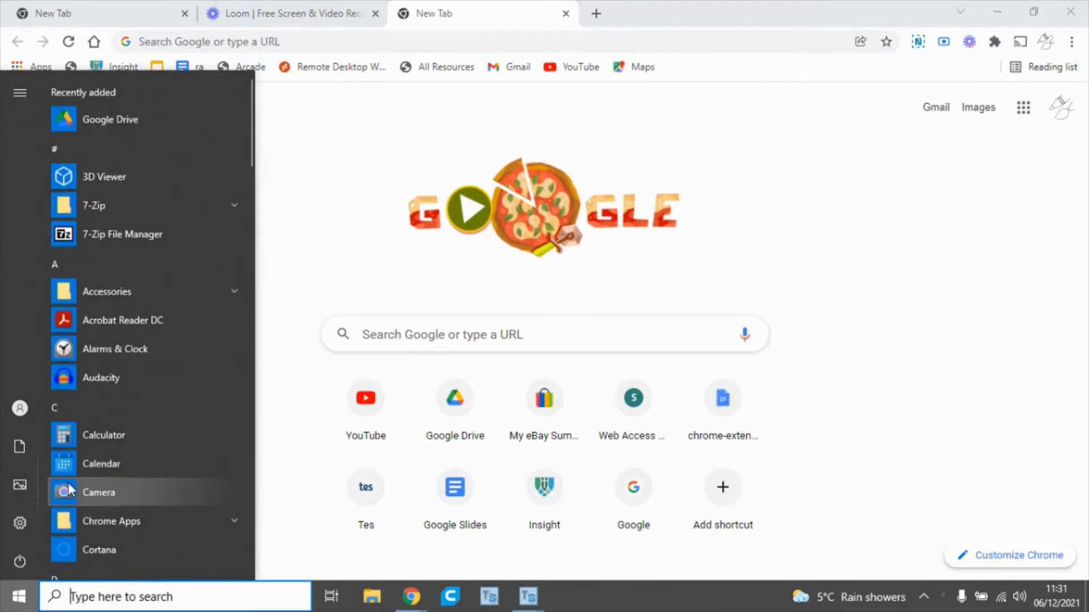
scroll(71, 488, "down", 10)
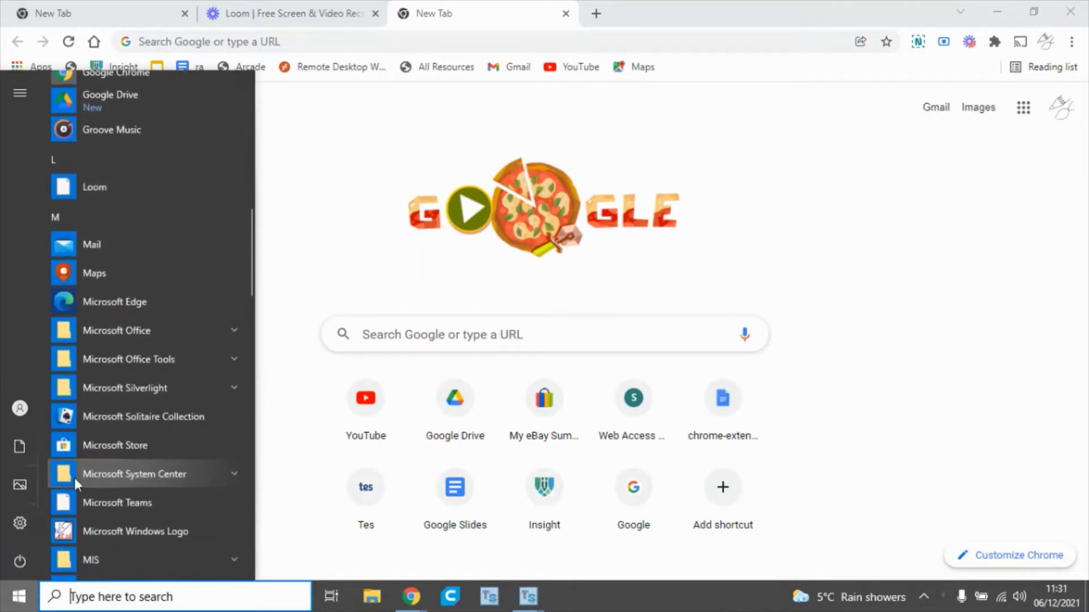
scroll(90, 465, "down", 10)
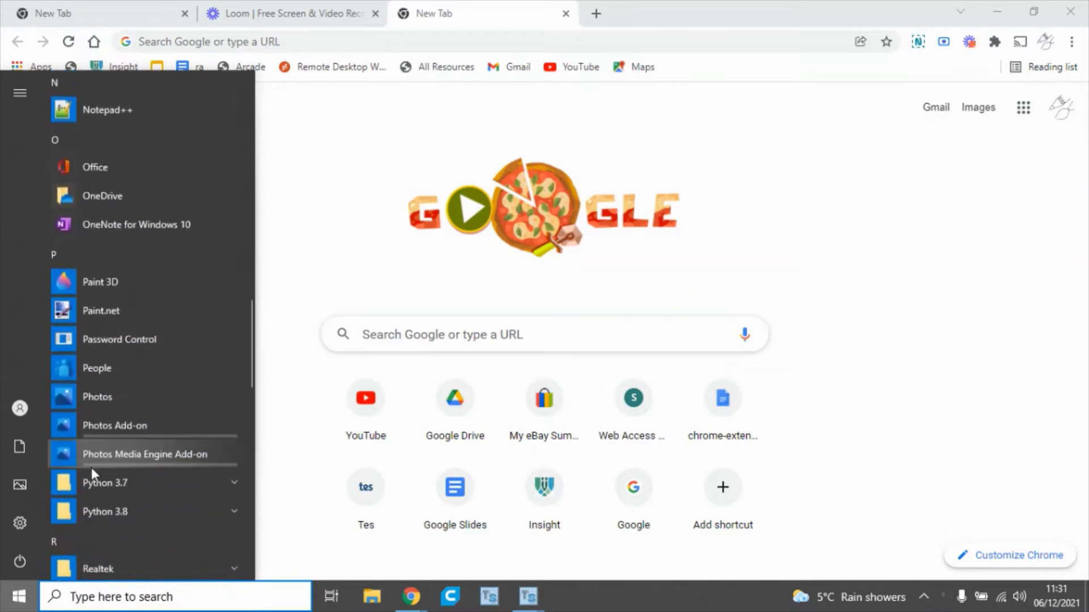
scroll(96, 473, "down", 8)
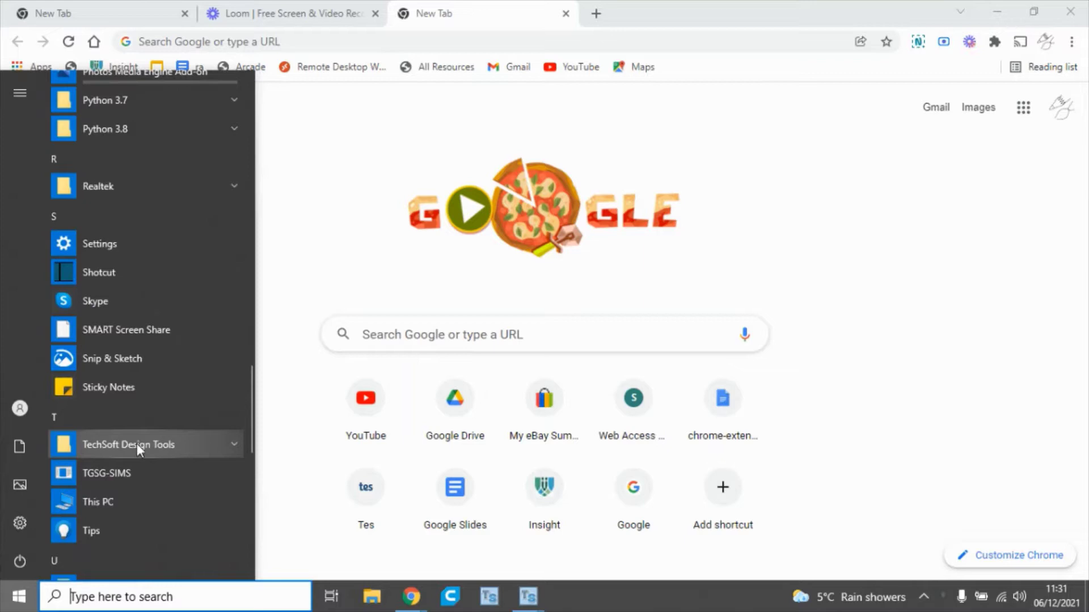
left_click(213, 442)
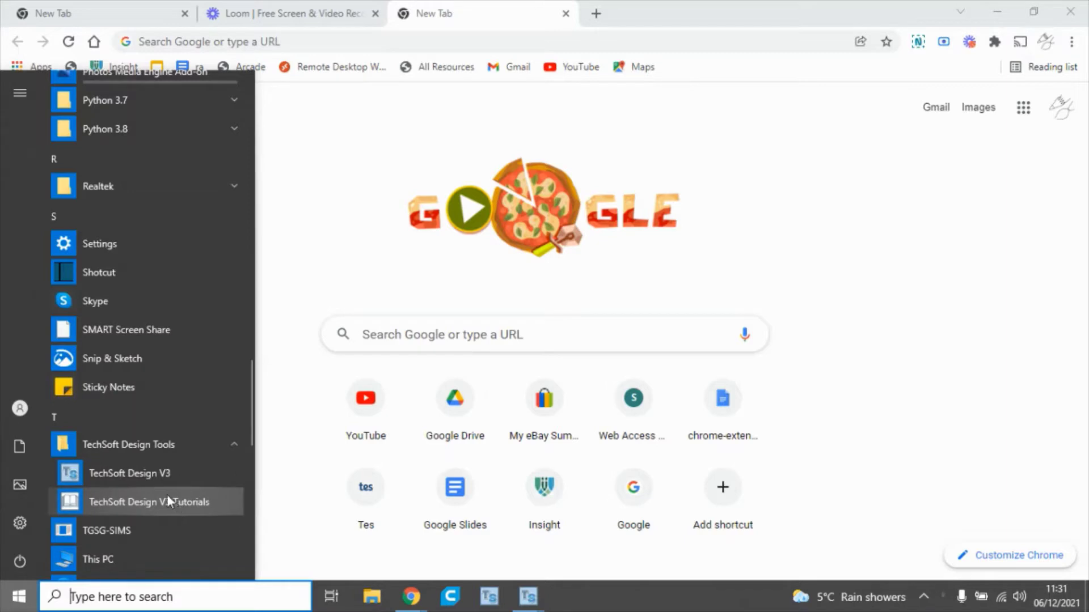
left_click(153, 477)
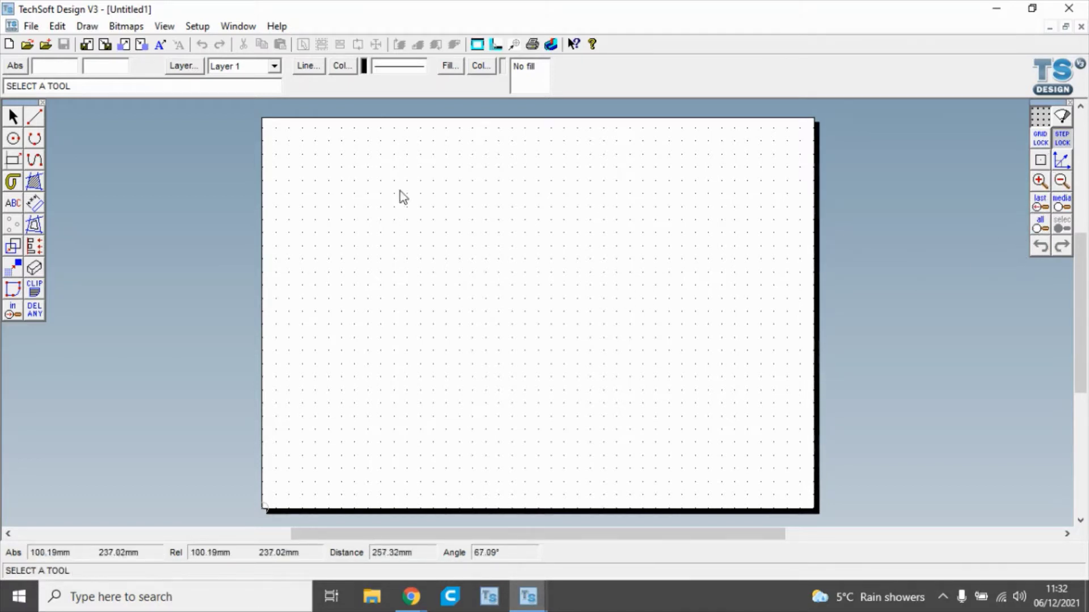
Draw a trial rectangle with the Shapes rectangle tool, then undo it.
left_click(14, 160)
left_click(331, 189)
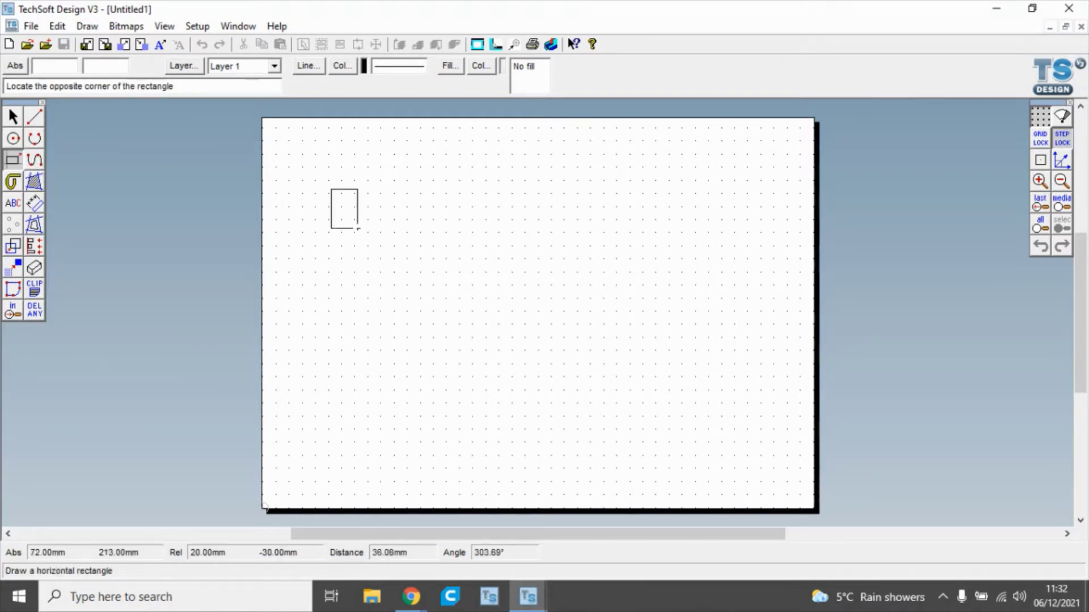
left_click(496, 322)
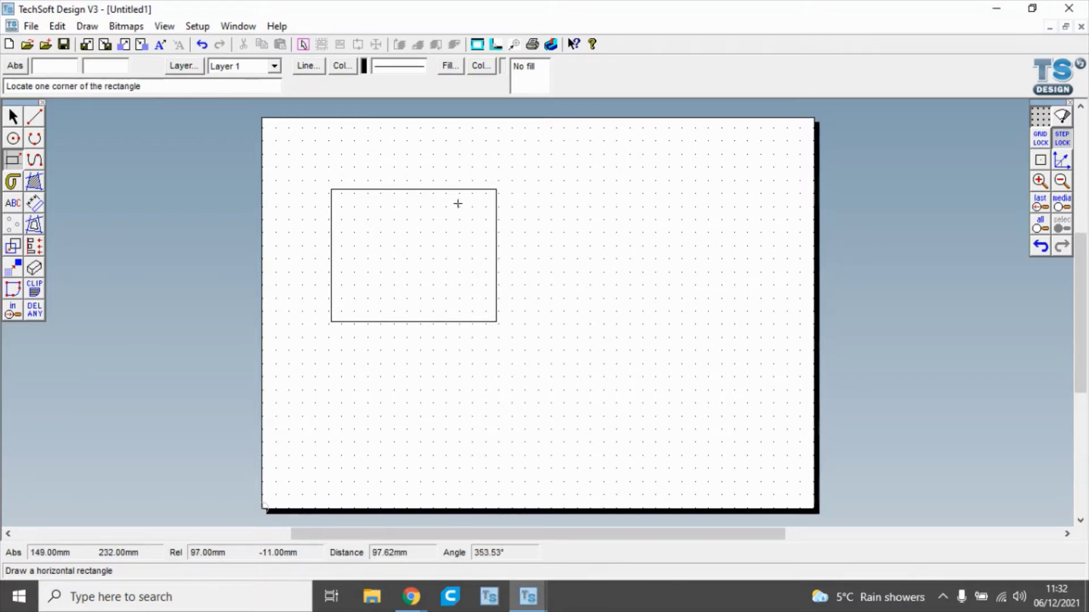
left_click(1043, 247)
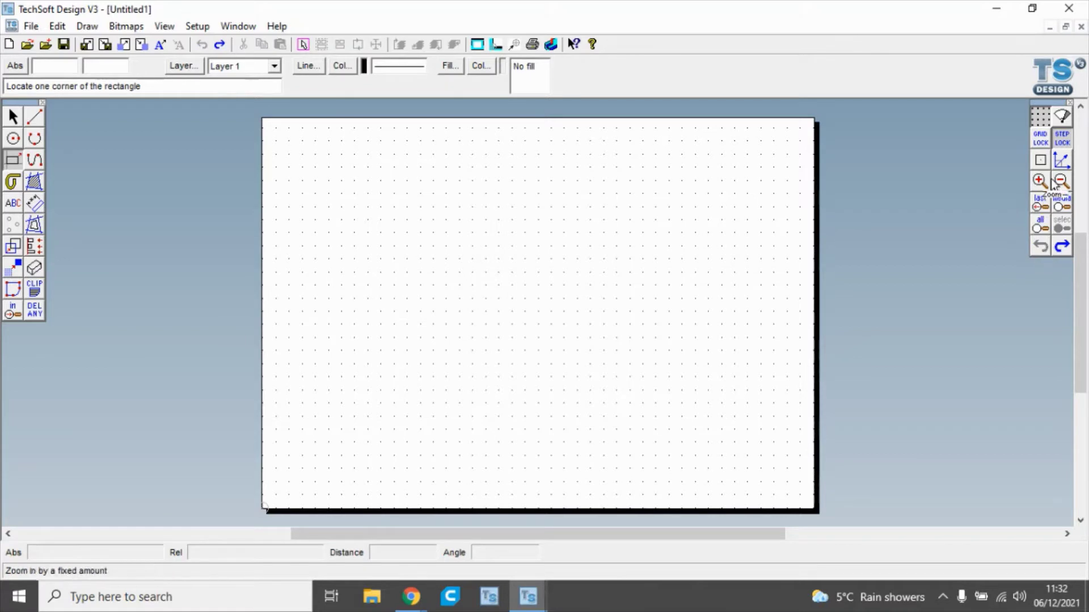
Turn on GRID LOCK and draw a wide grid-snapped rectangle near the page's top-left.
left_click(1038, 138)
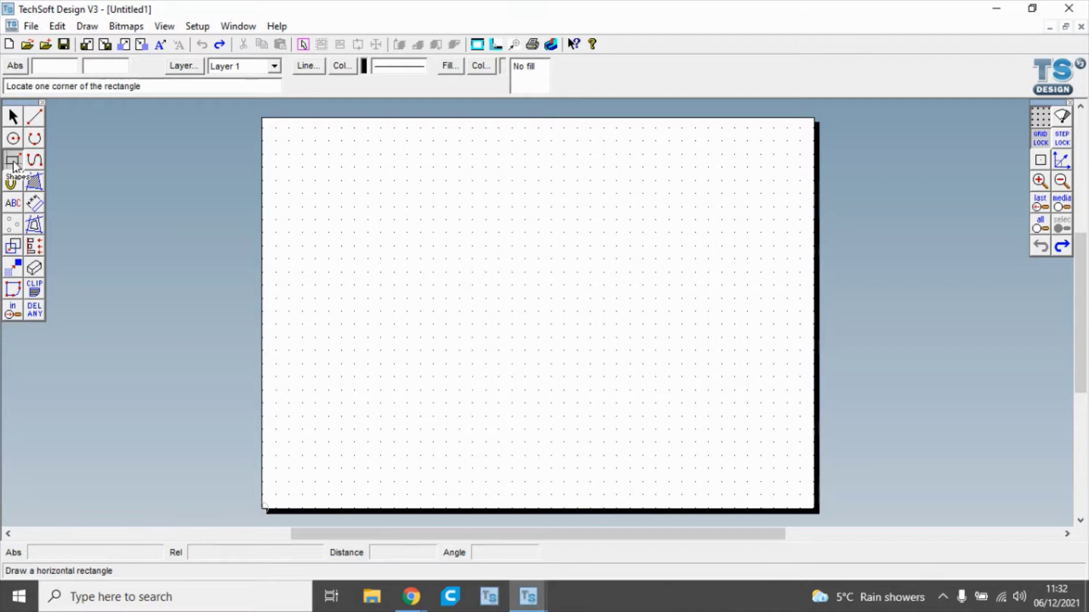
left_click(342, 167)
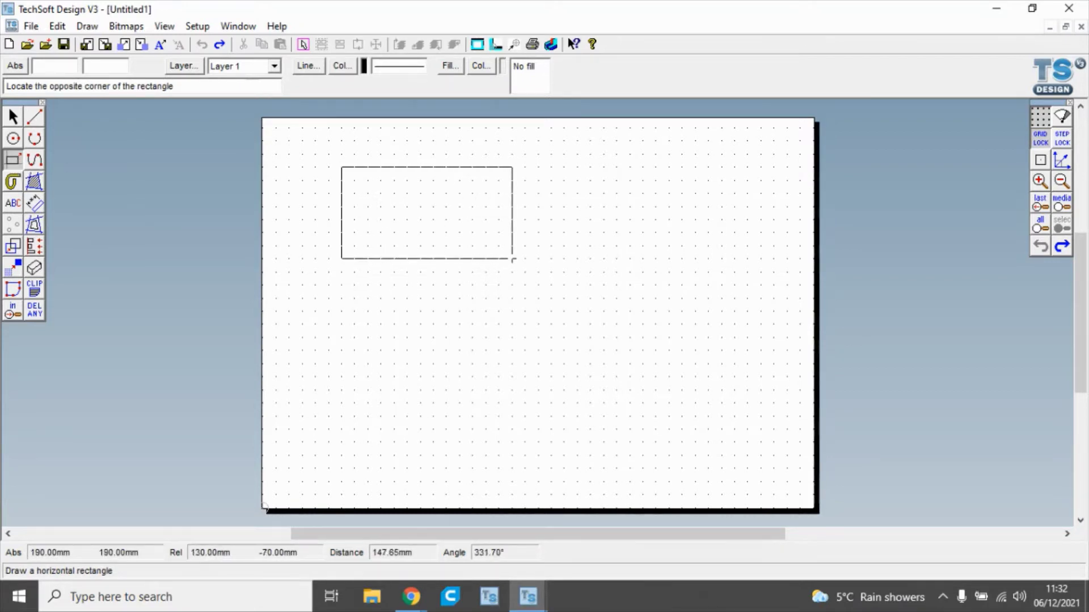
left_click(525, 259)
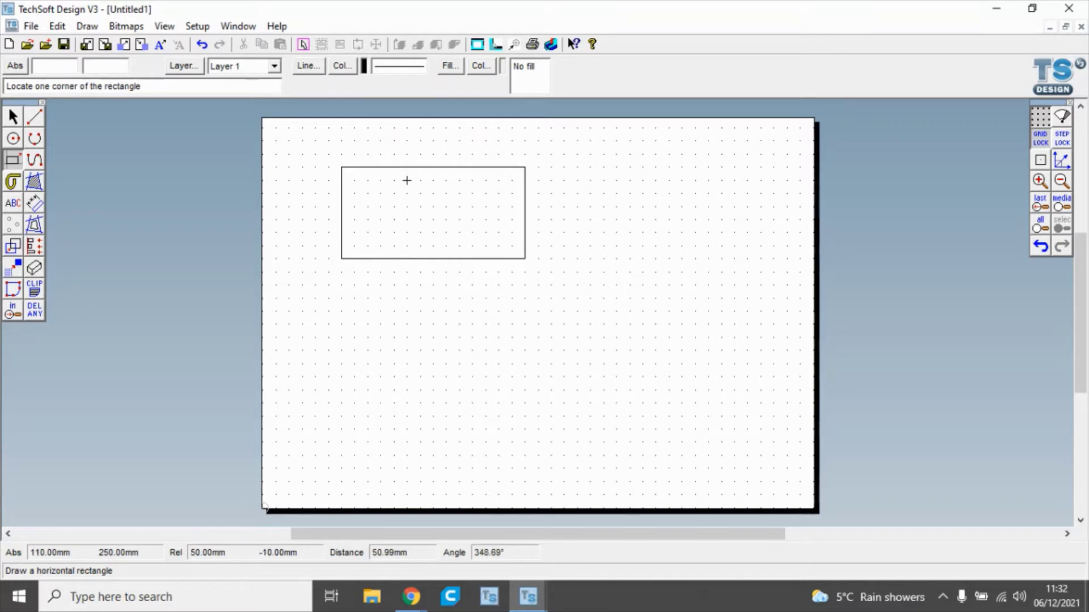
Undo and redraw the rectangle at 150 mm by 70 mm in the upper left.
left_click(1041, 247)
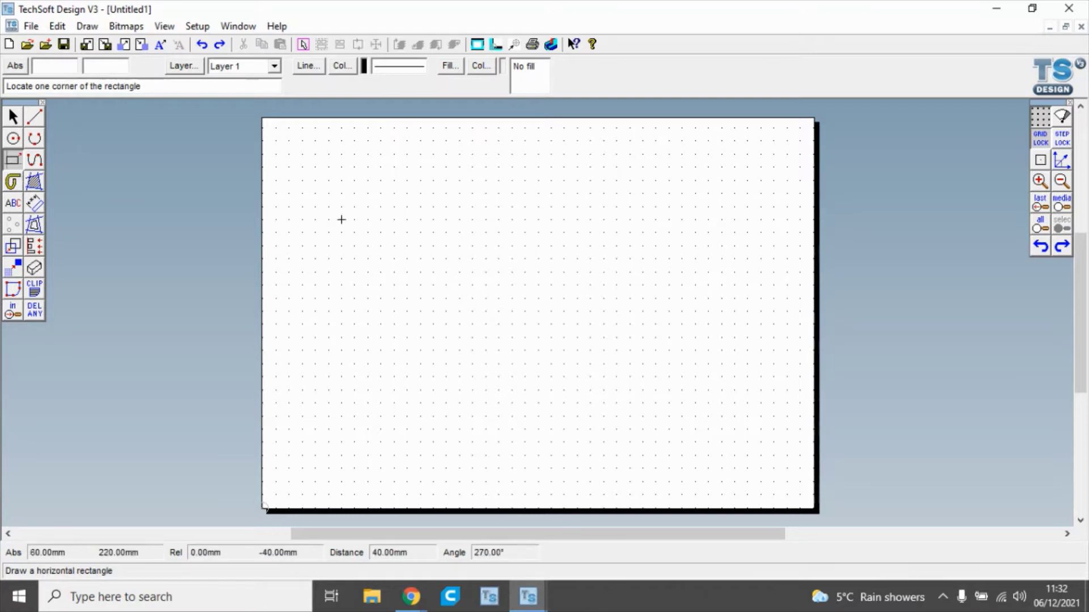
left_click(328, 167)
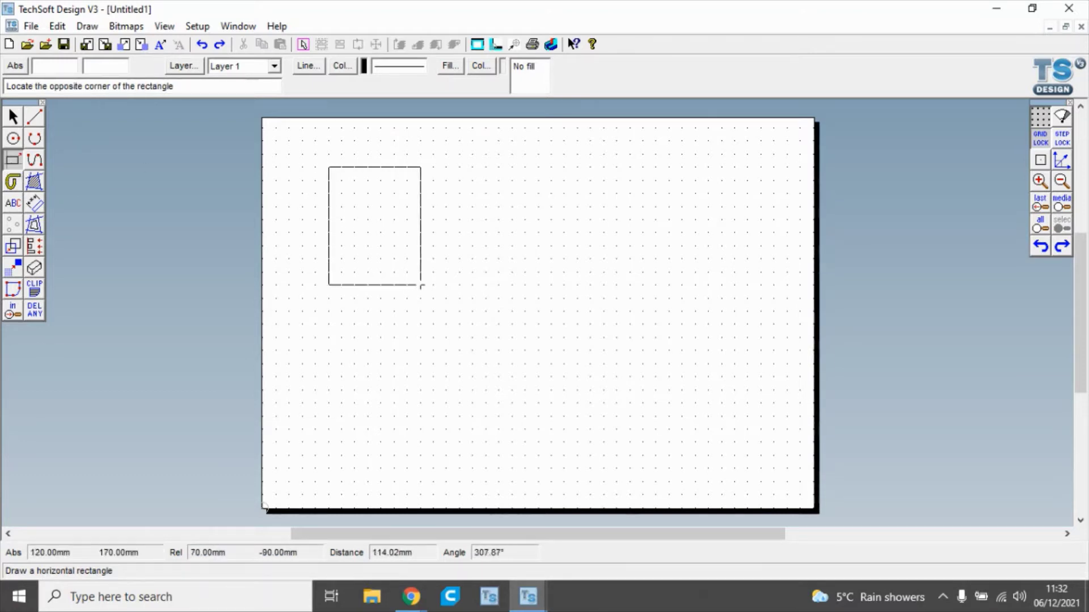
left_click(525, 259)
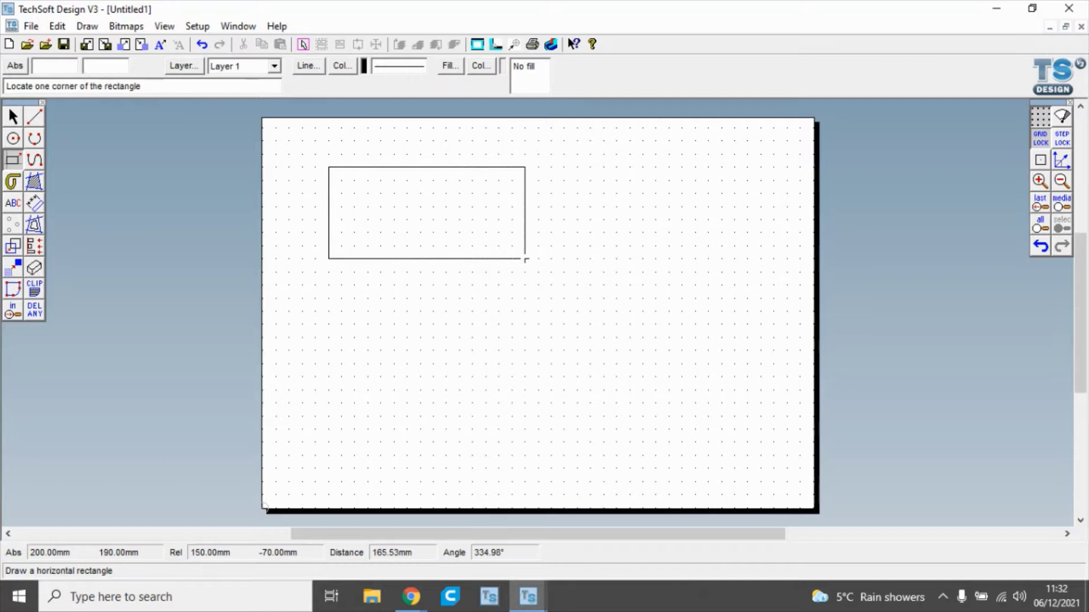
scroll(526, 261, "up", 1)
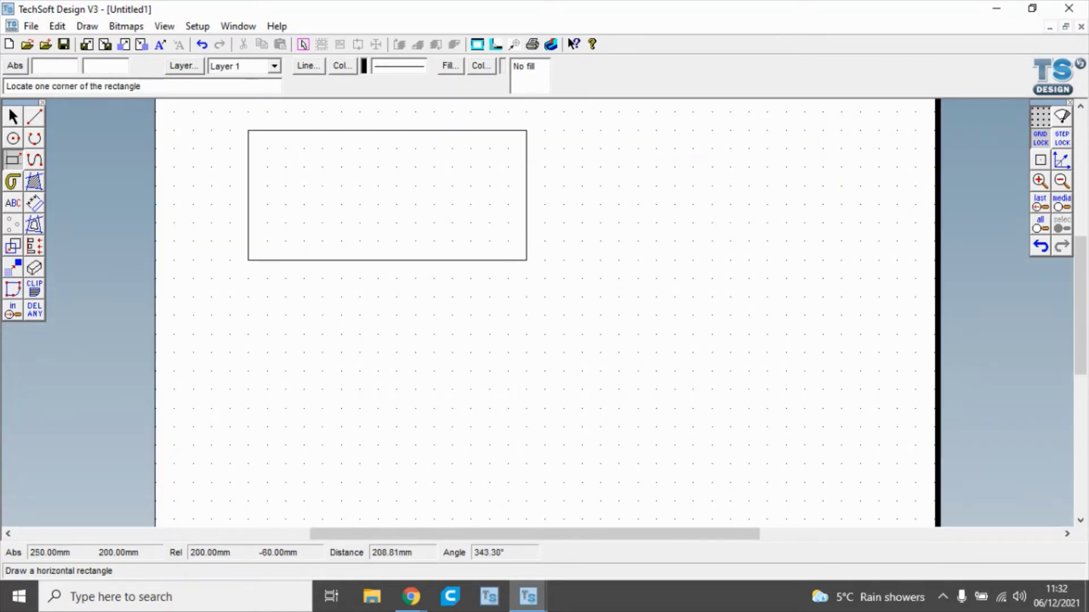
left_click_drag(1083, 365, 1083, 350)
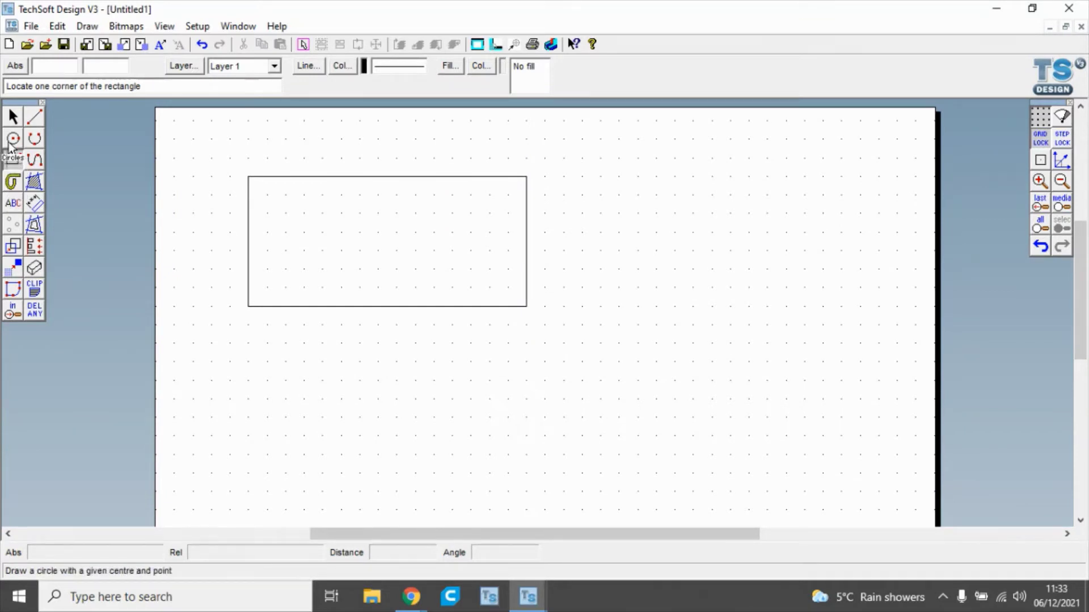
Draw a 10 mm radius circle below the rectangle's left side and select it.
left_click(14, 138)
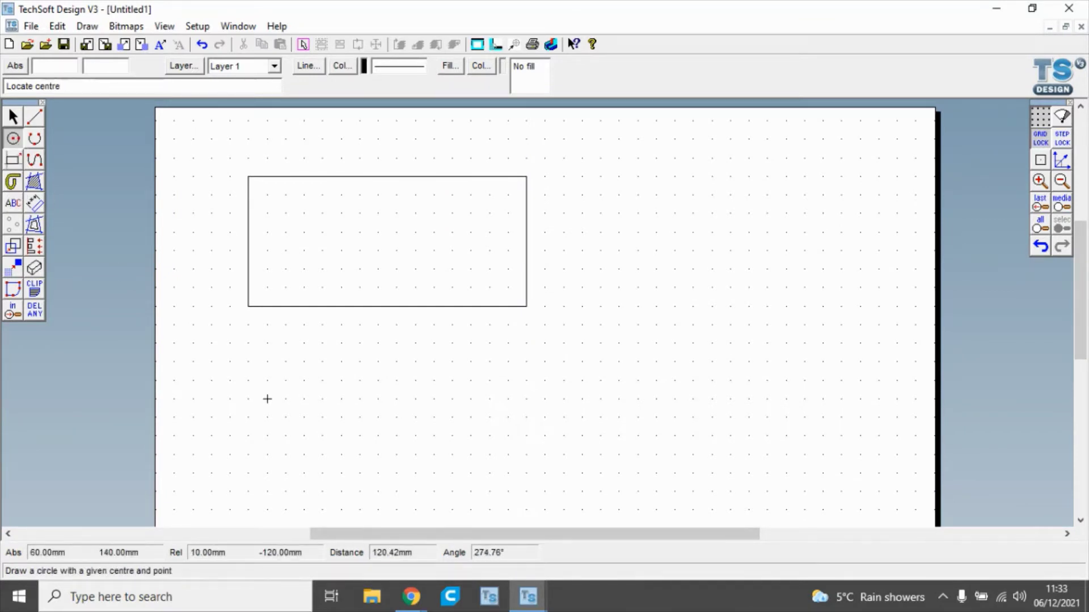
left_click(304, 381)
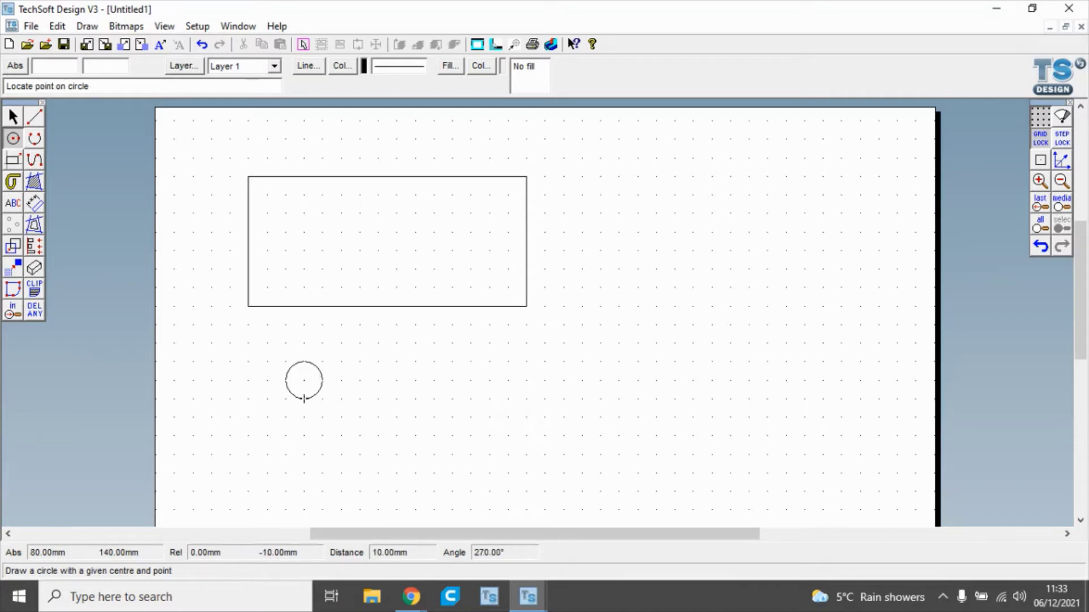
left_click(304, 399)
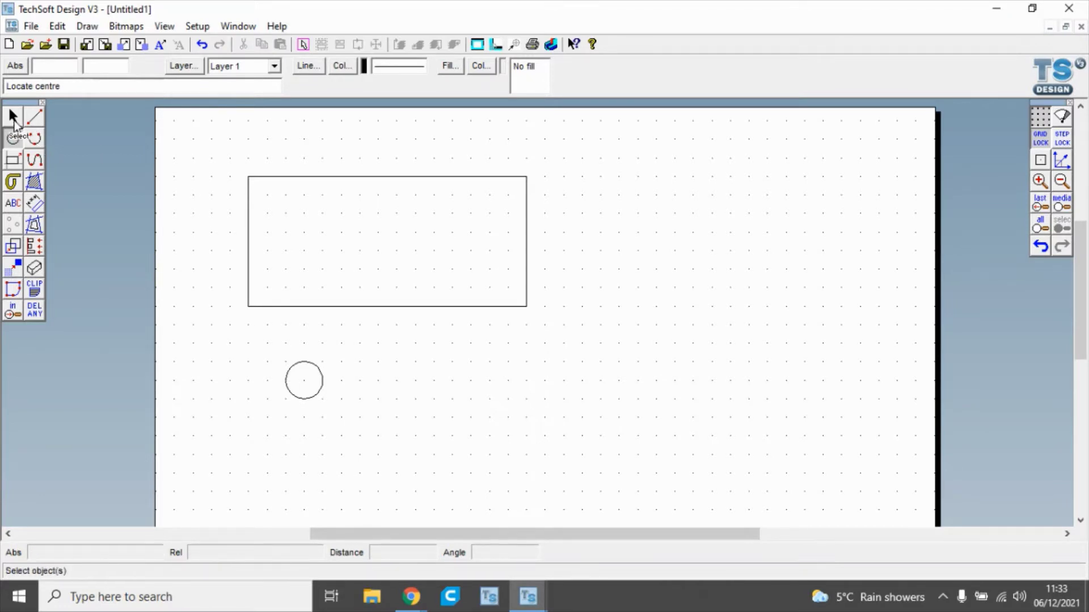
left_click(13, 118)
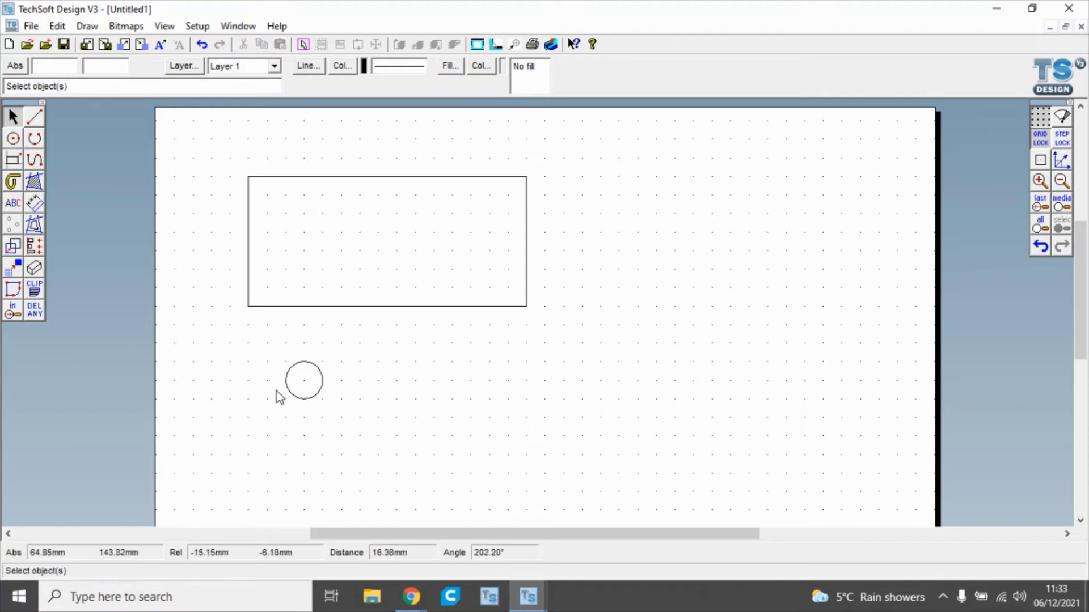
left_click(300, 391)
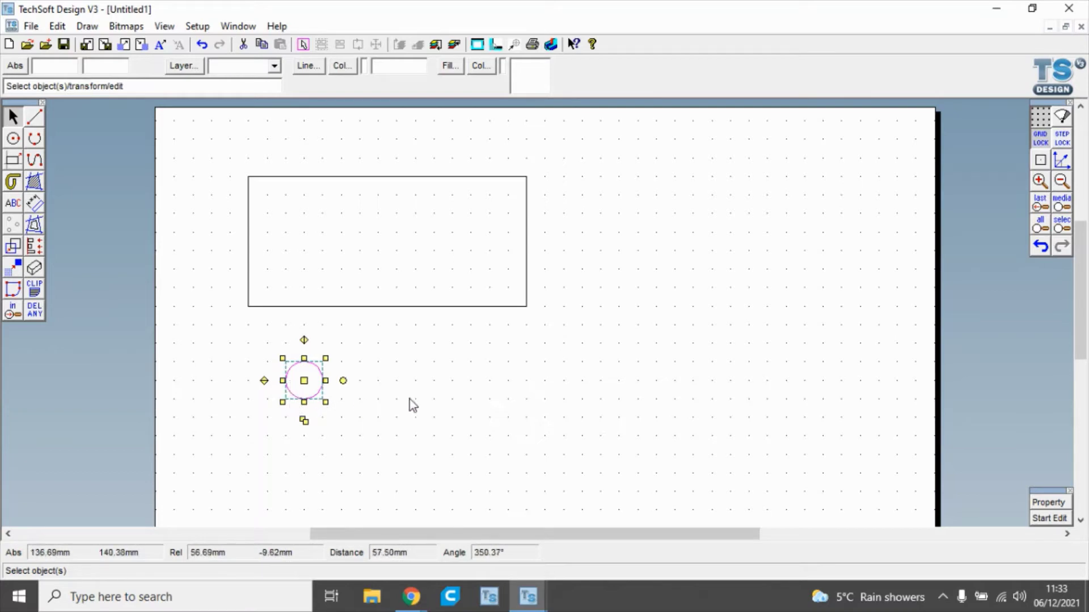
Set the circle's radius to 5 mm and move it into the rectangle's top-left corner.
left_click(1048, 503)
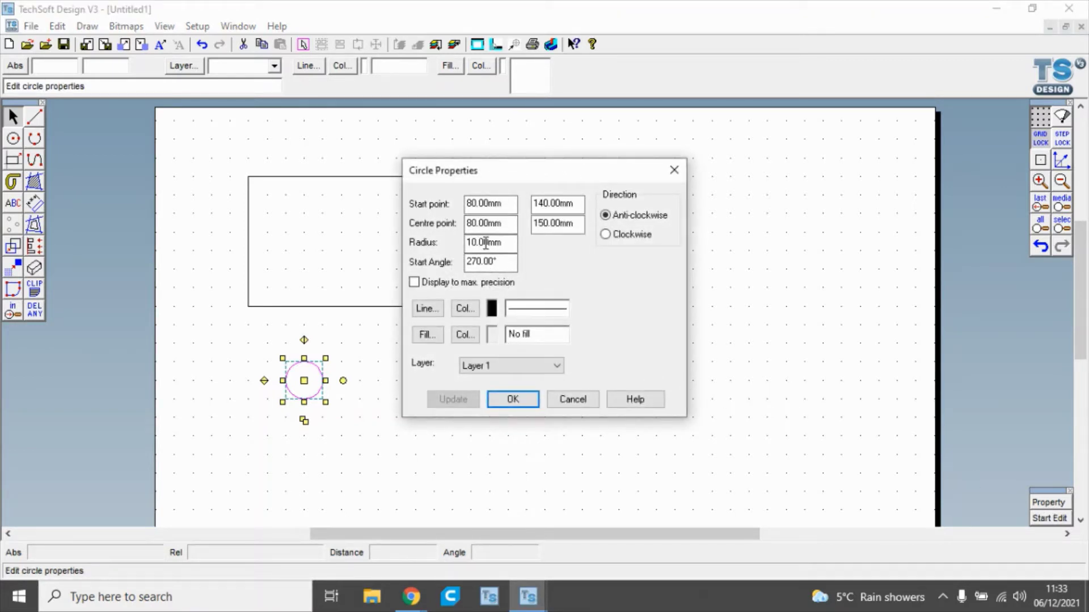
left_click(475, 244)
key("BackSpace")
key("BackSpace")
key("BackSpace")
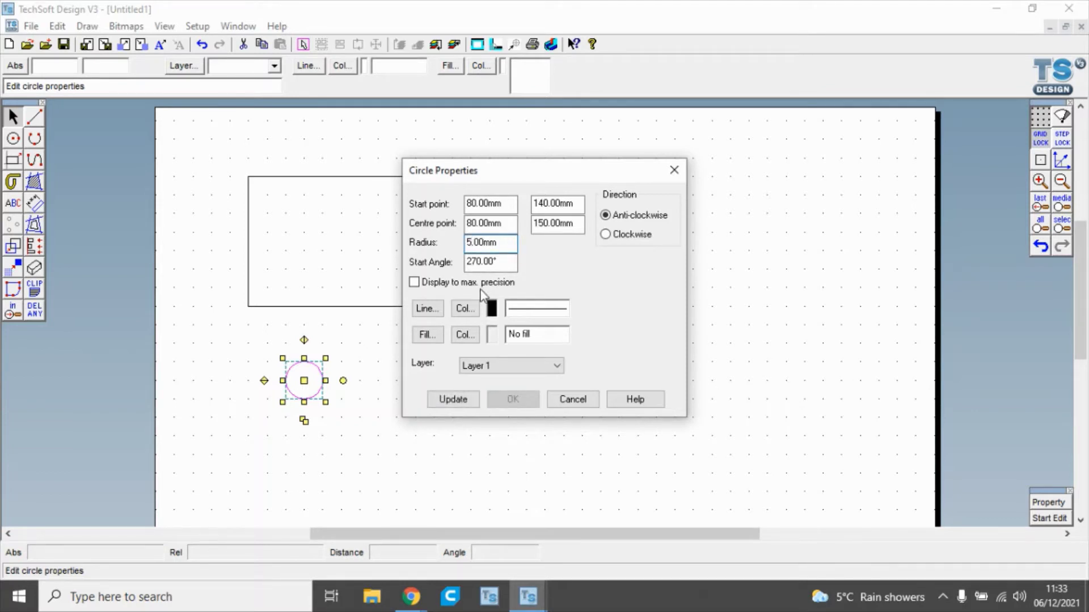
left_click(459, 400)
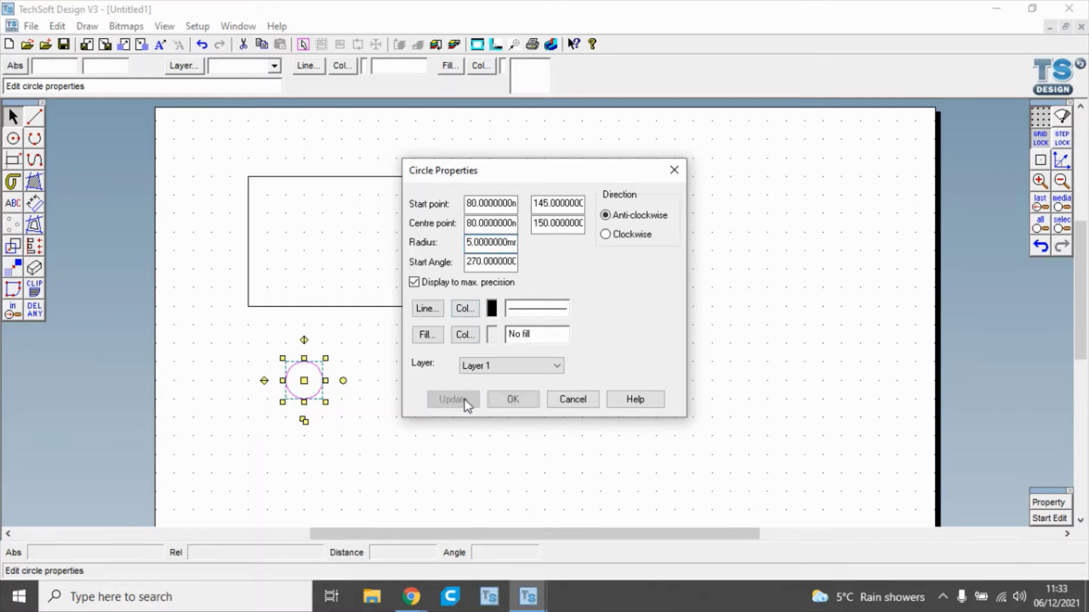
left_click(511, 400)
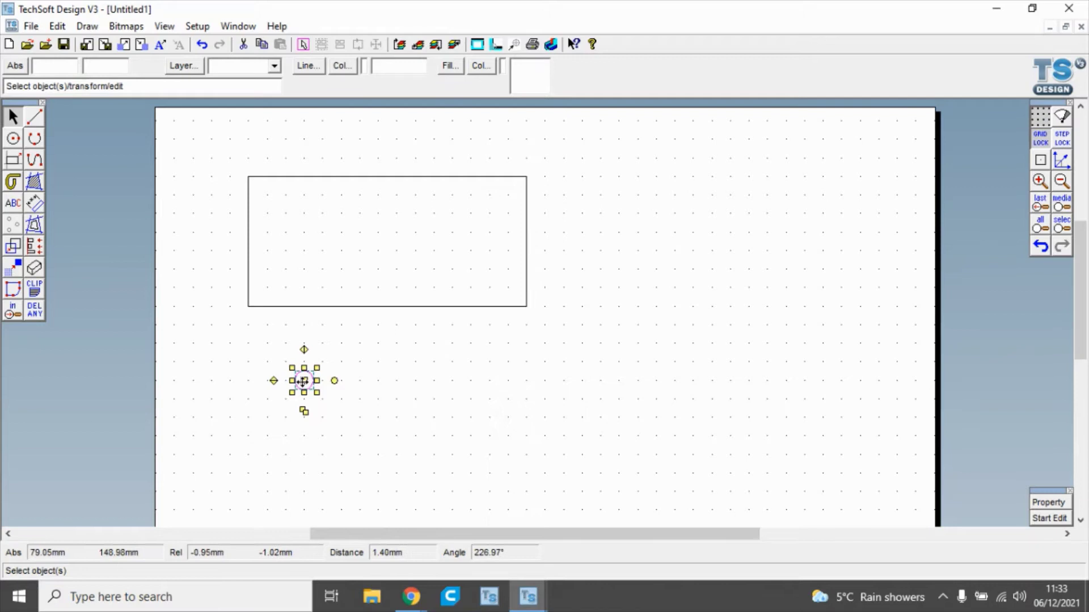
left_click_drag(304, 380, 271, 204)
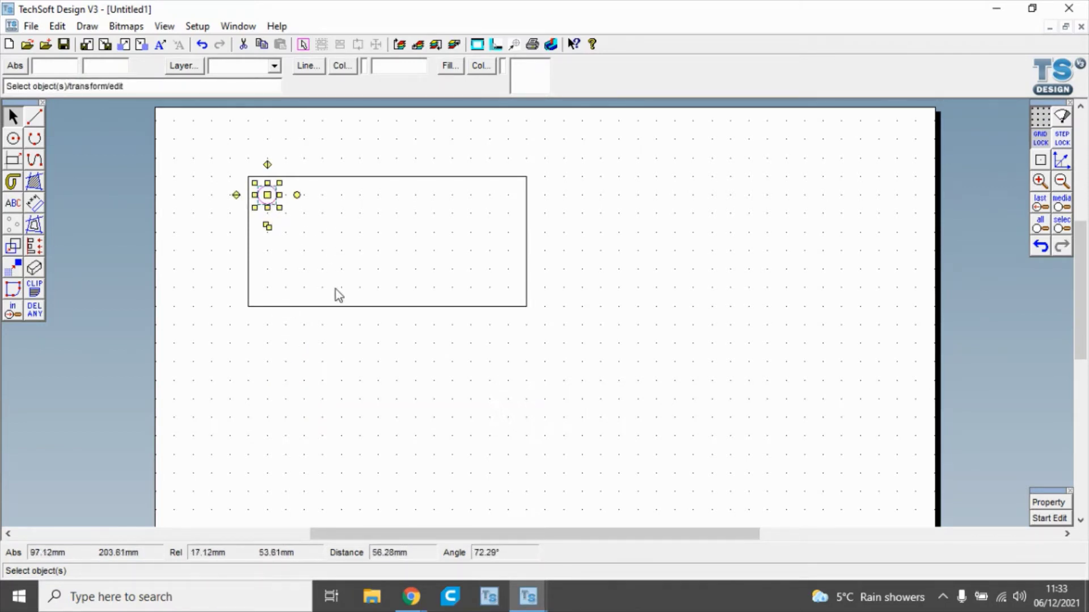
left_click(240, 361)
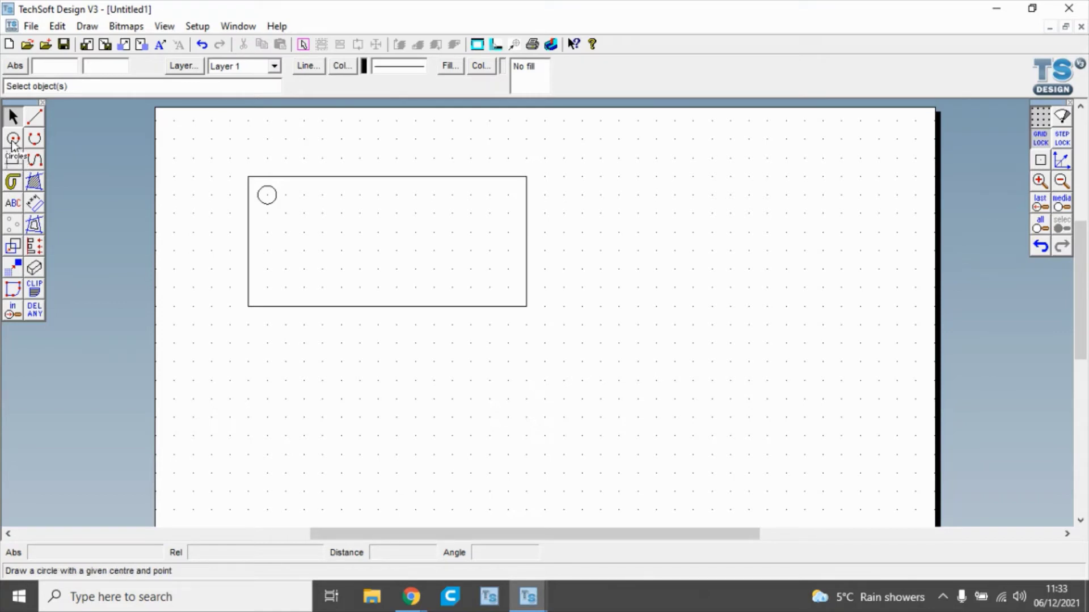
Fillet all four rectangle corners with 10.00 mm radius arcs.
left_click(34, 139)
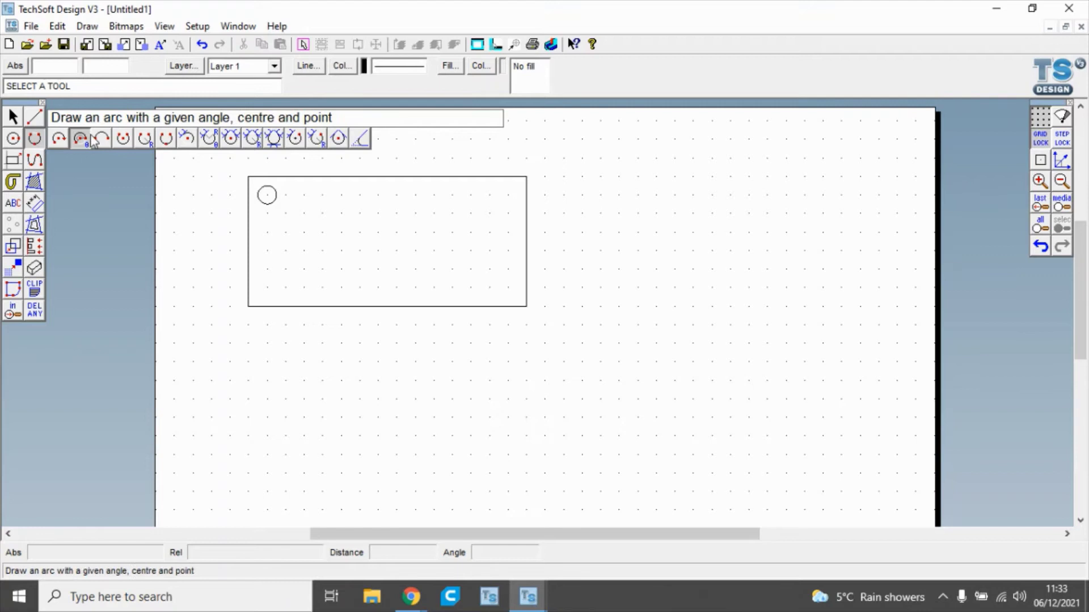
left_click(360, 140)
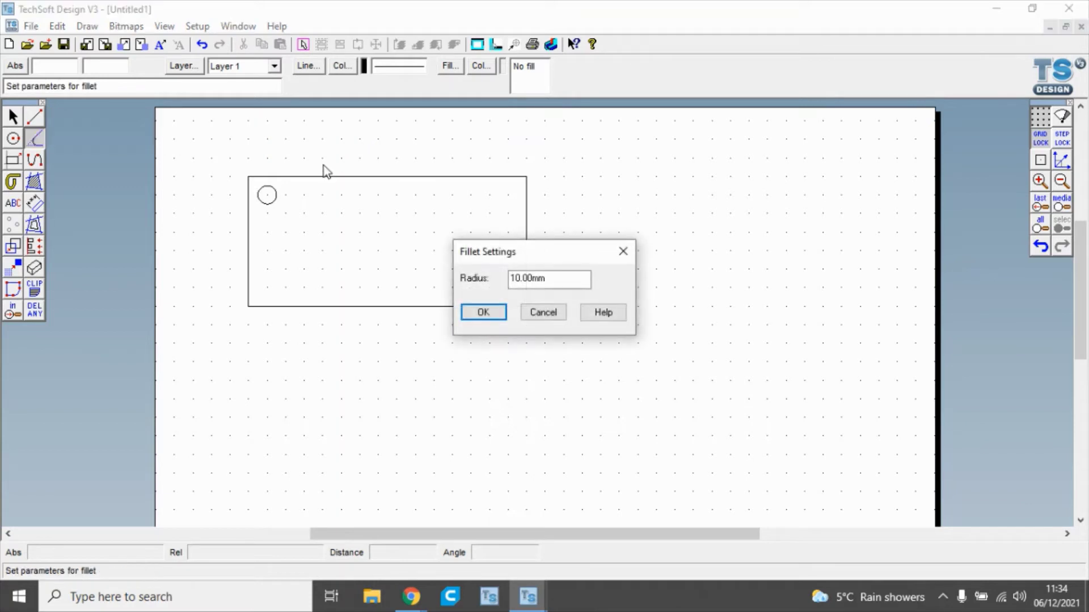
left_click(499, 312)
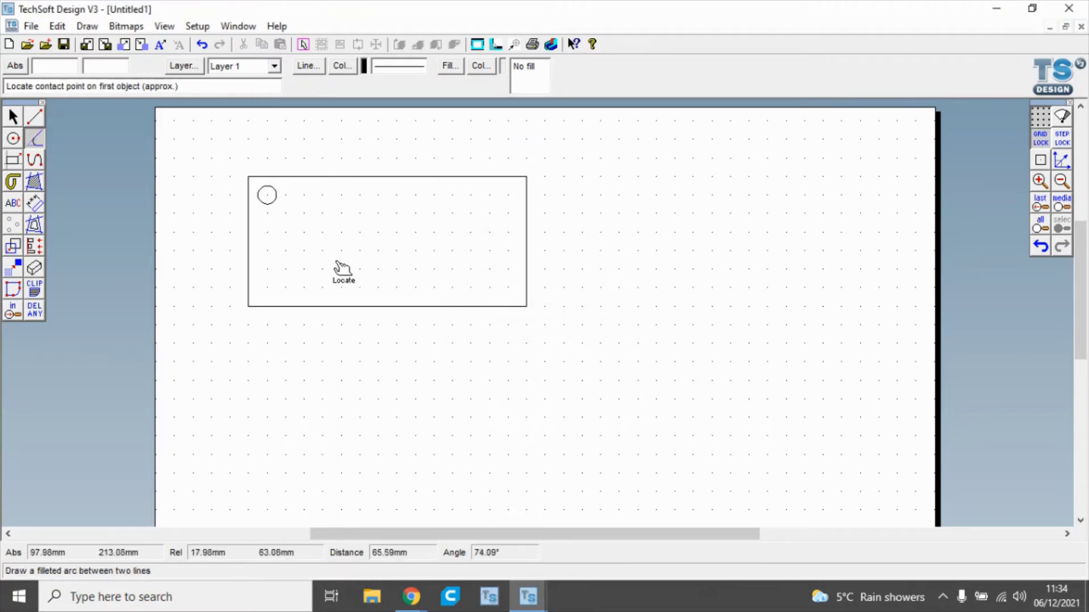
left_click(275, 177)
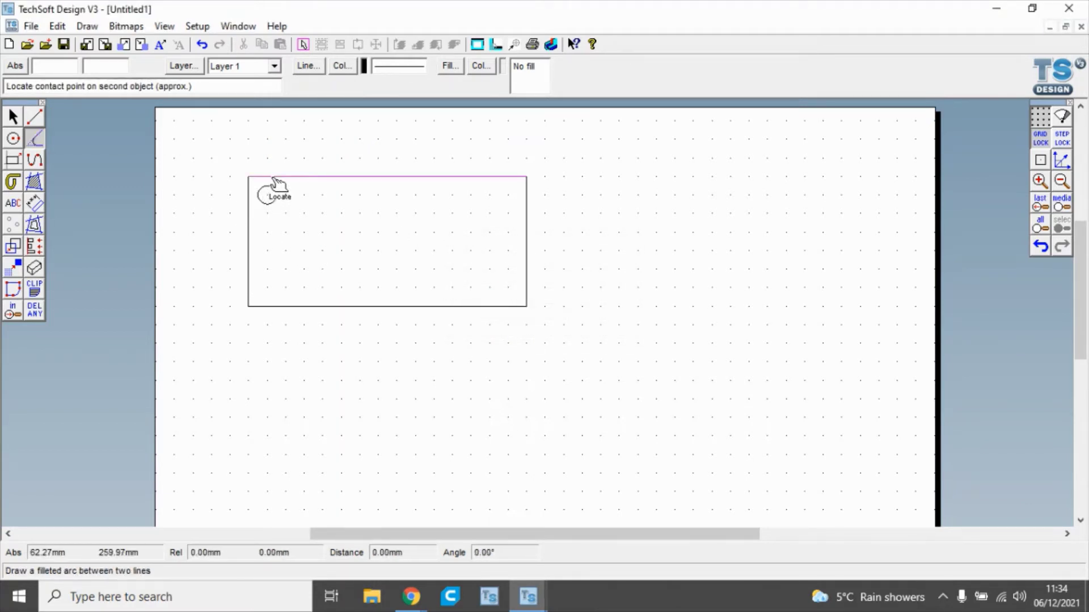
left_click(249, 194)
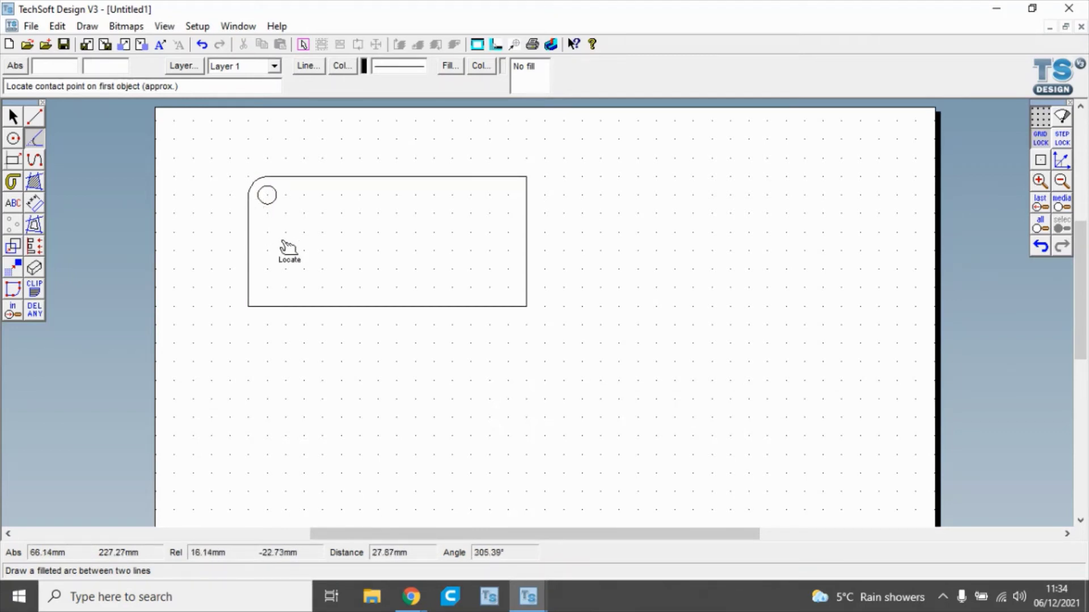
left_click(248, 286)
left_click(271, 306)
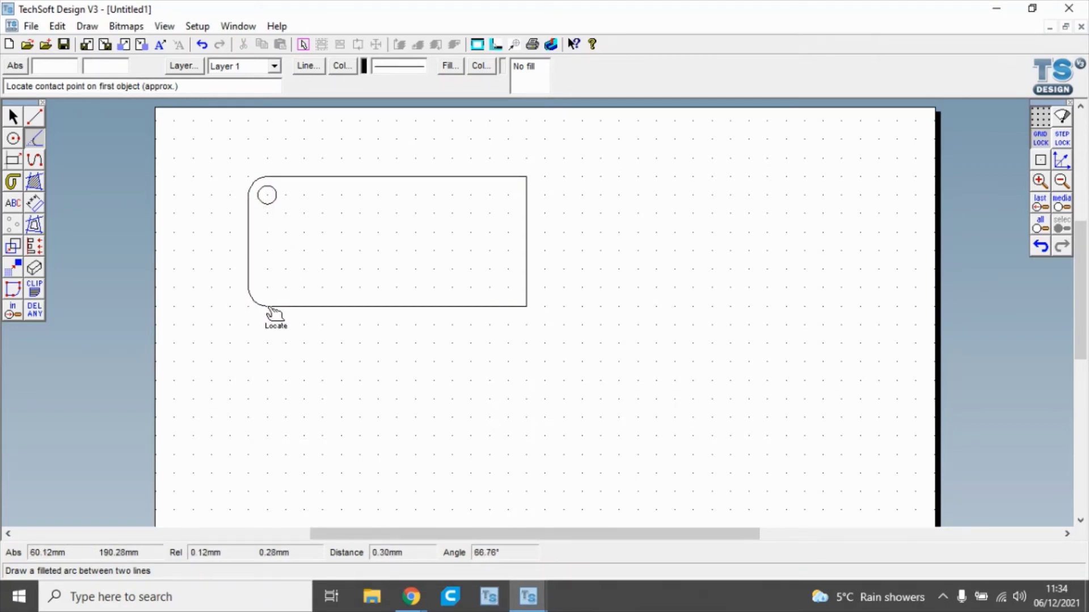
left_click(472, 307)
left_click(526, 282)
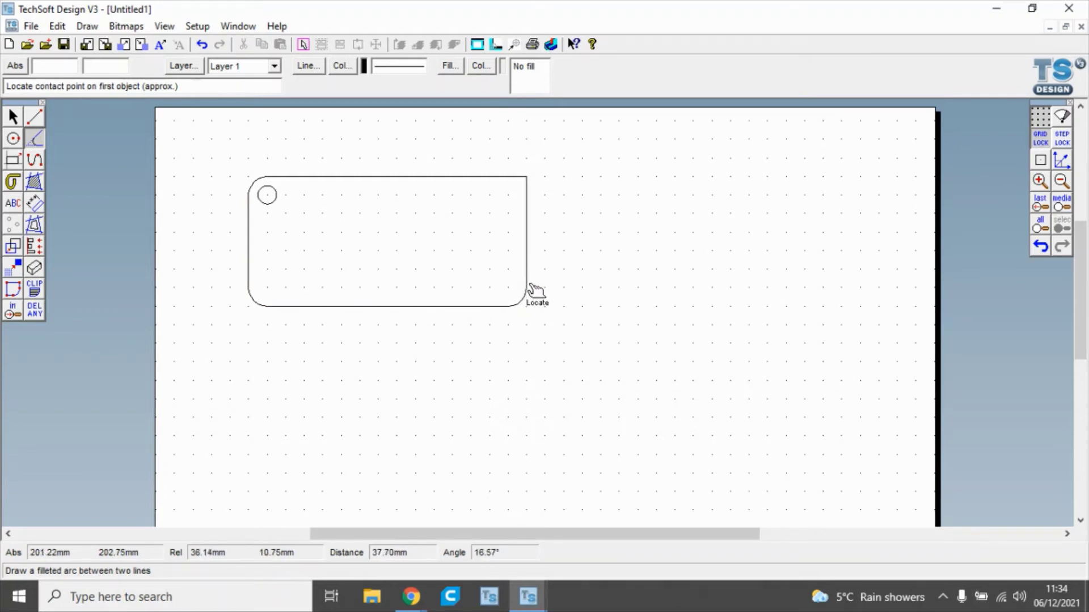
left_click(526, 218)
left_click(506, 180)
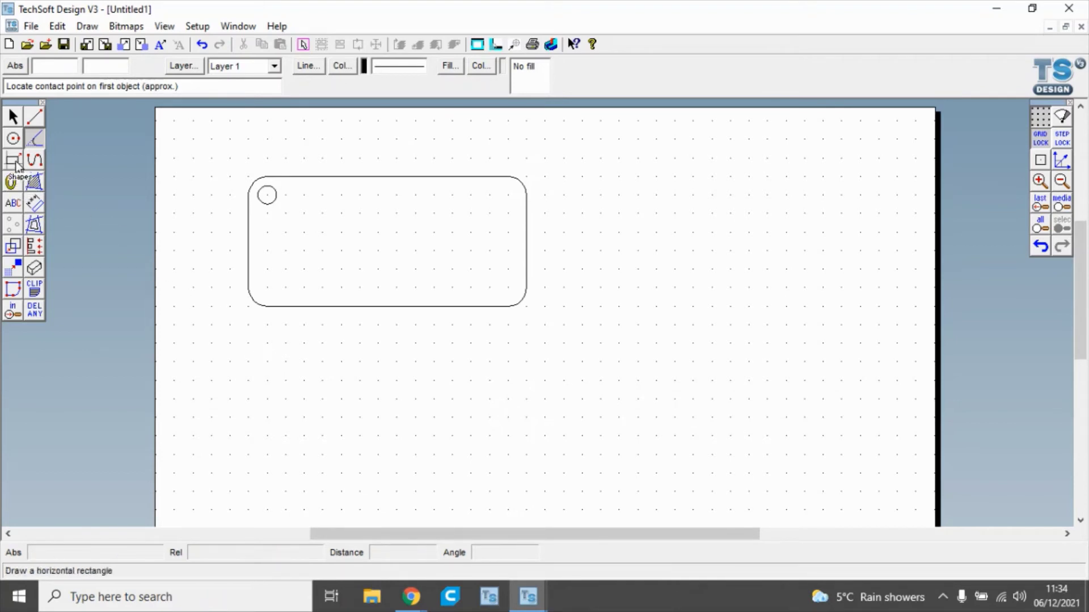
Add a person's name as text inside the tag with the ABC text tool.
left_click(13, 203)
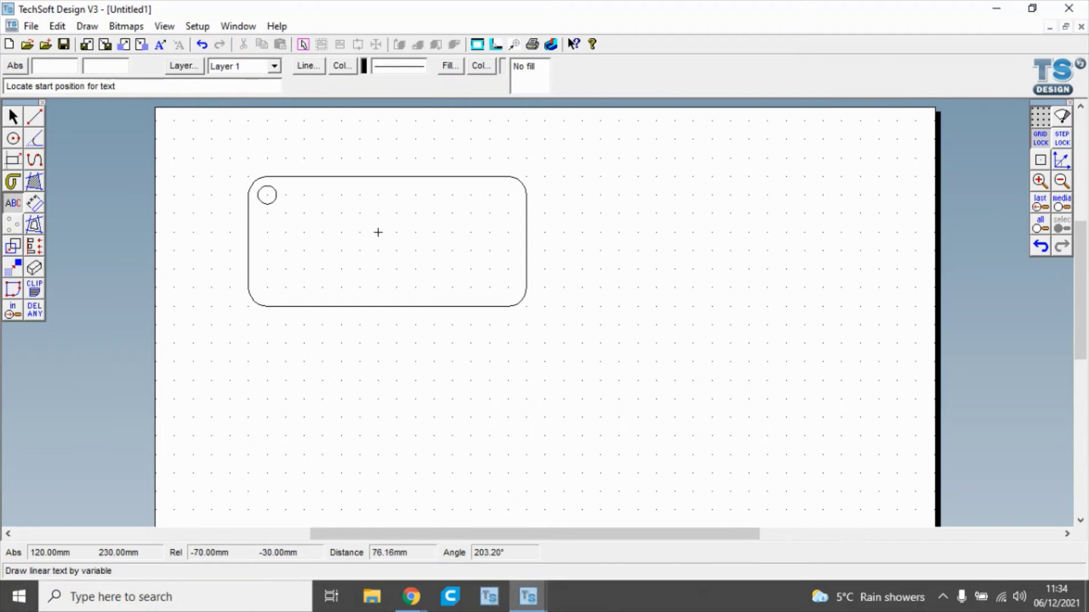
left_click(360, 232)
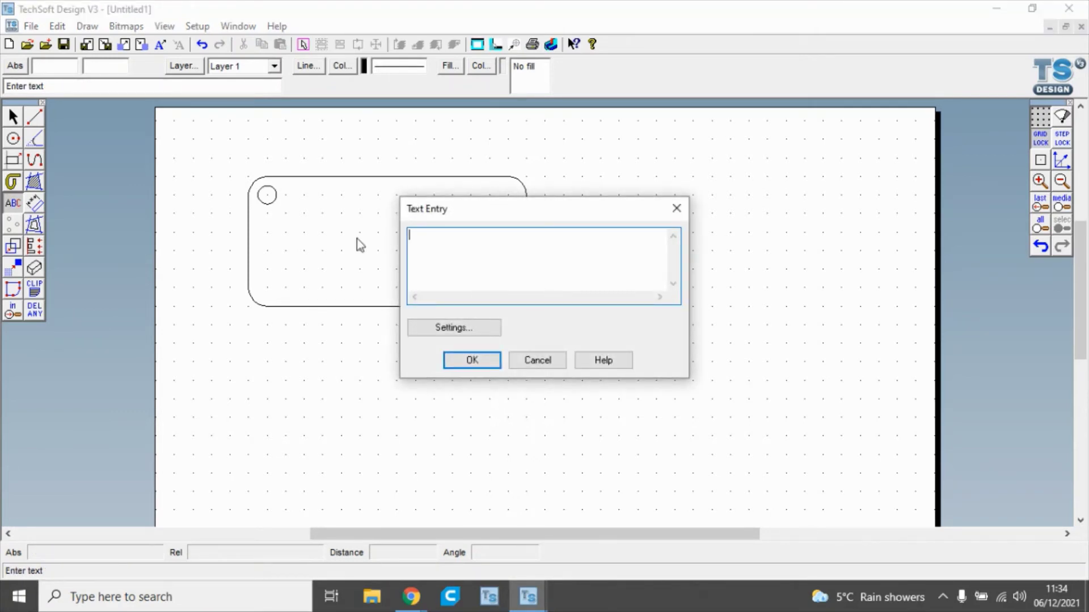
type("Mr")
type("Ridley")
left_click(468, 363)
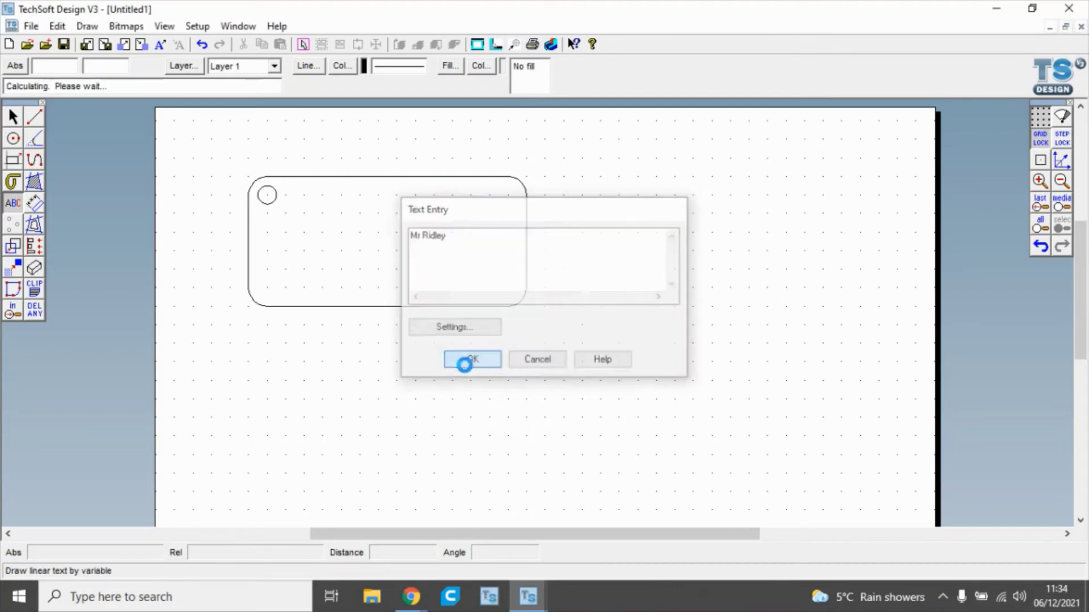
Drag the name text left and down so it sits inside the tag.
left_click(11, 121)
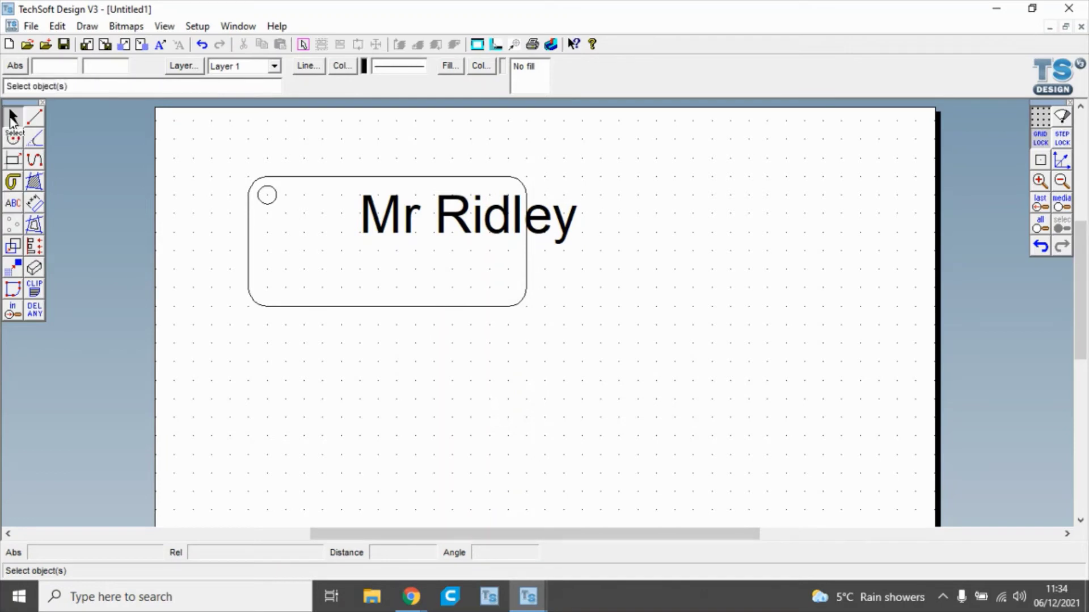
left_click(437, 218)
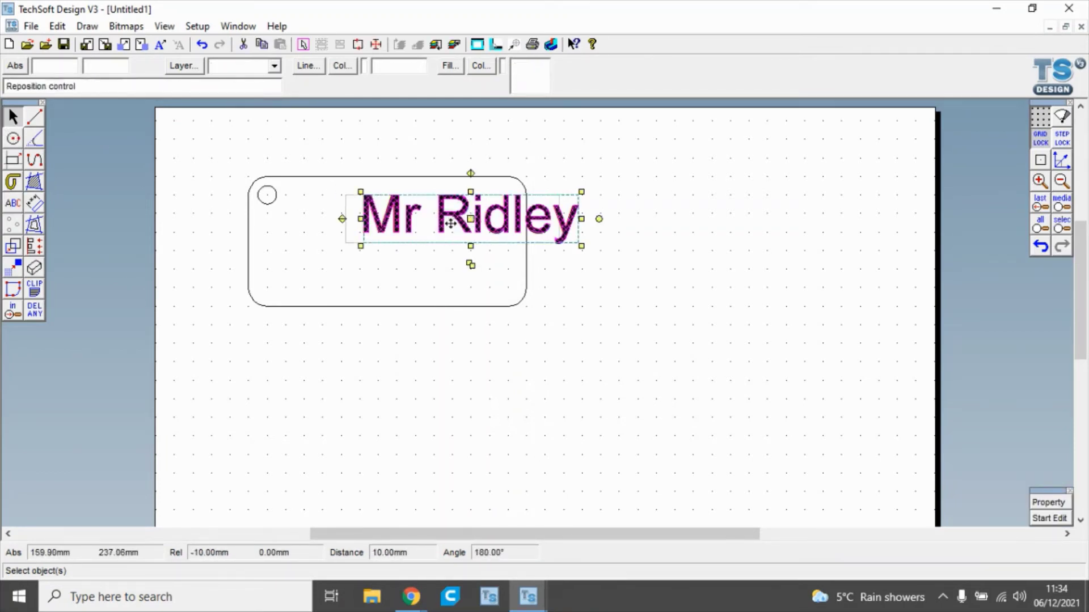
left_click_drag(450, 223, 397, 233)
left_click(569, 294)
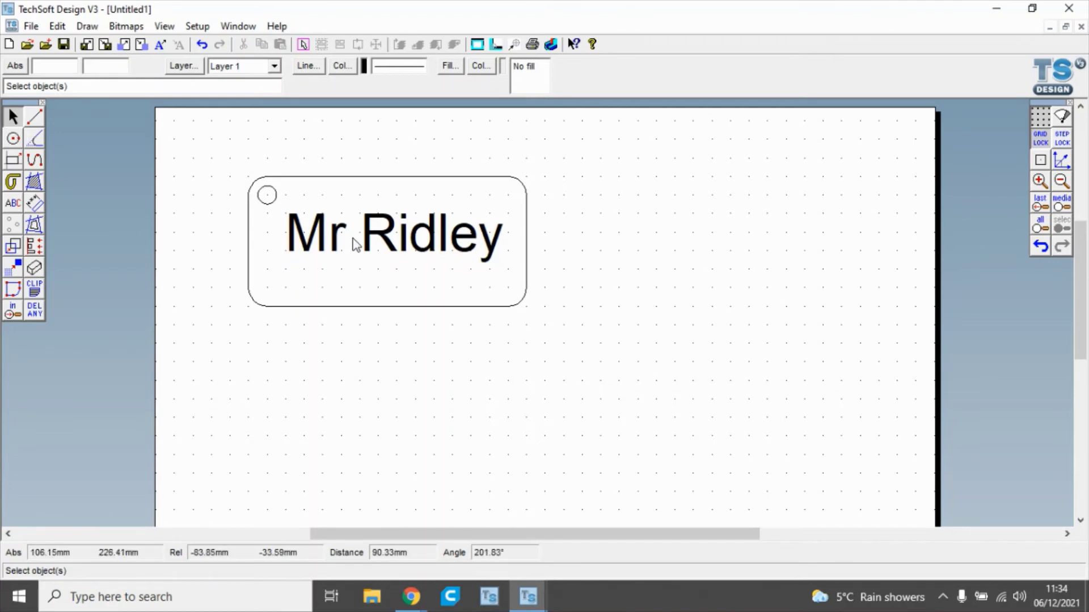
Change the name text's font to Arial Rounded MT Bold and nudge it to centre it.
left_click(353, 239)
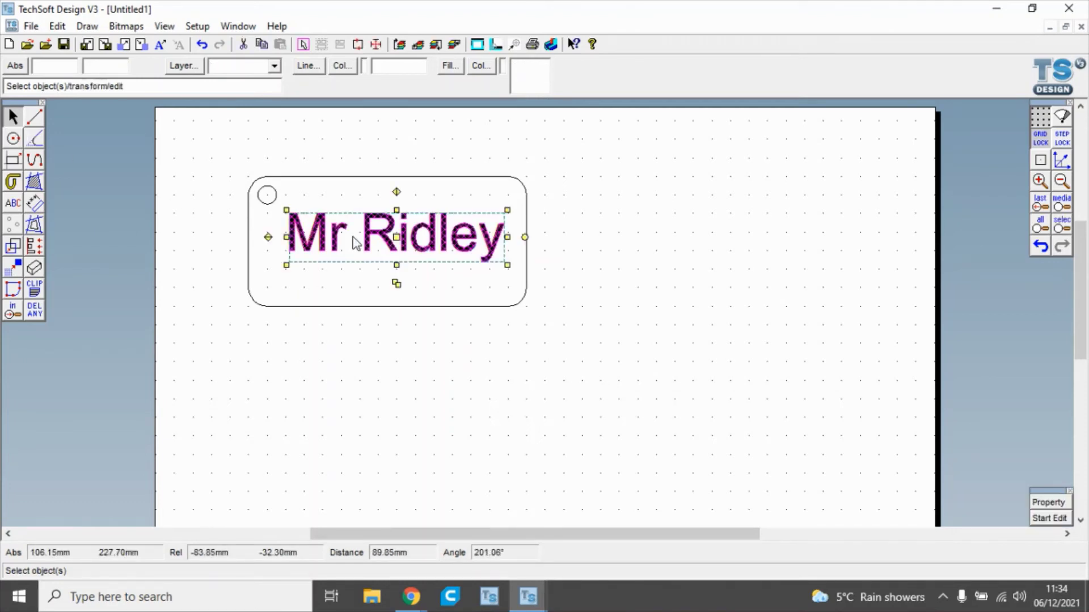
left_click(1054, 503)
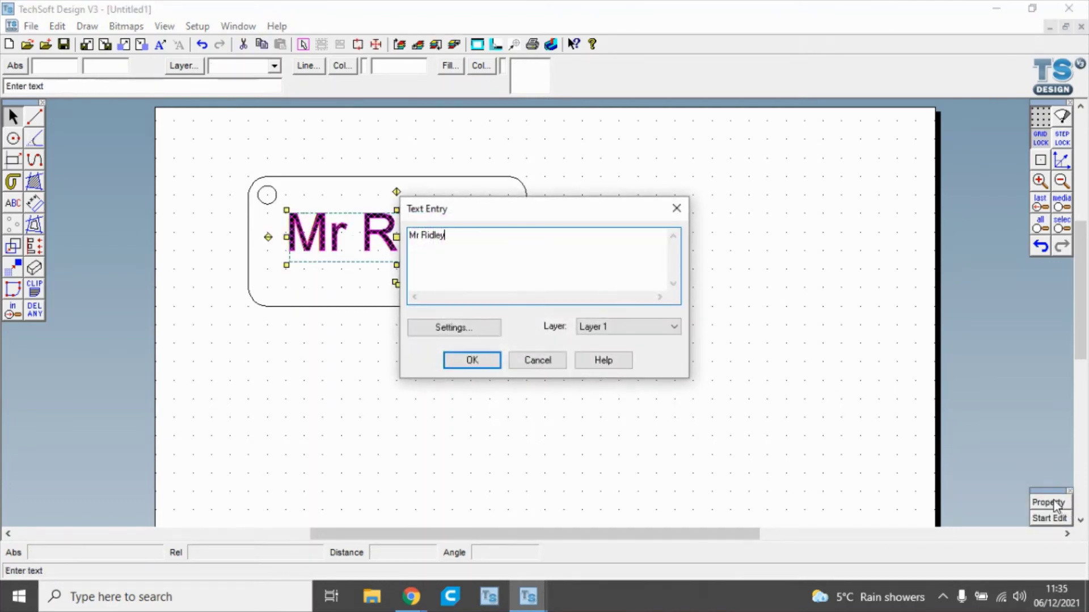
left_click(474, 326)
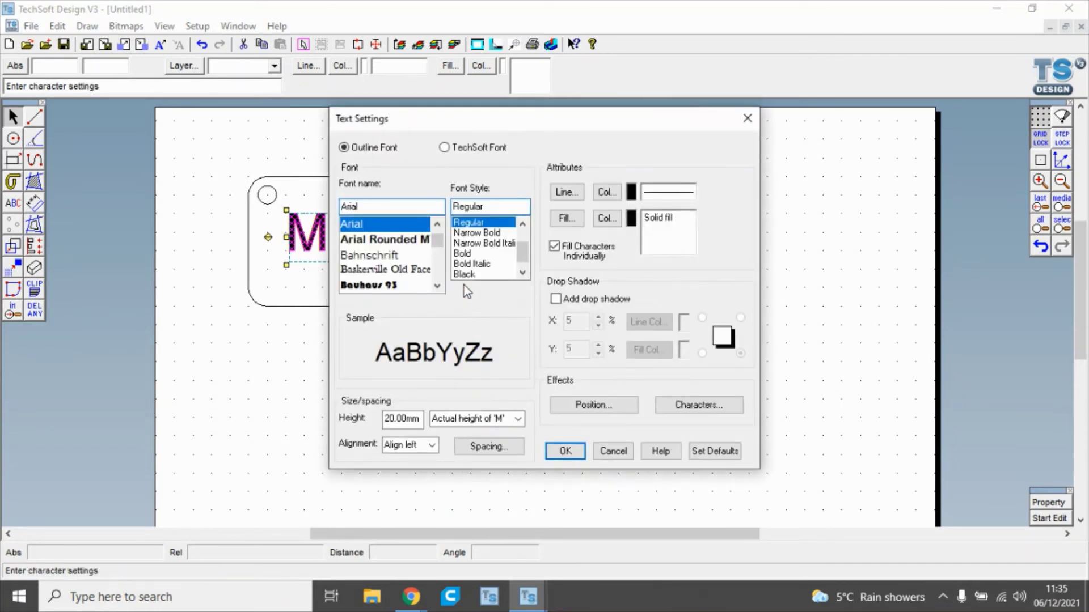
left_click(413, 240)
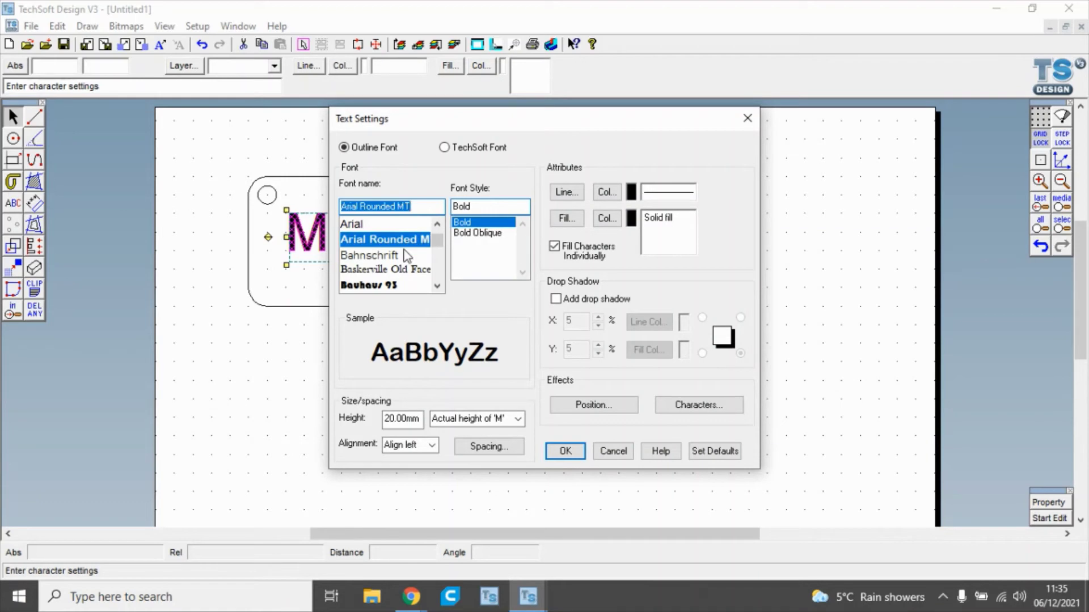
scroll(406, 256, "down", 2)
scroll(406, 256, "up", 2)
left_click(562, 454)
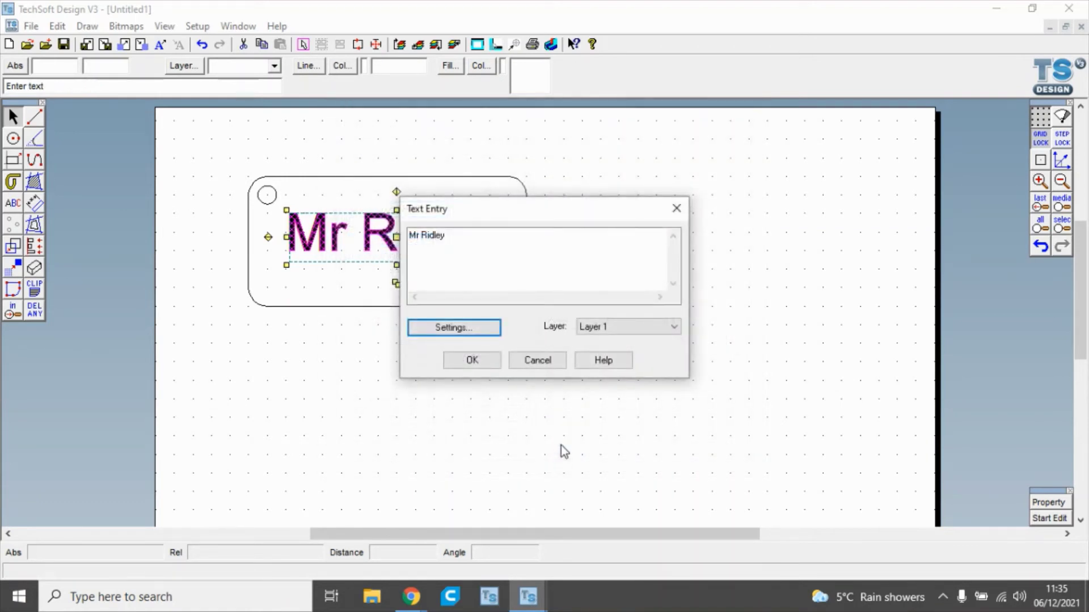
left_click(473, 360)
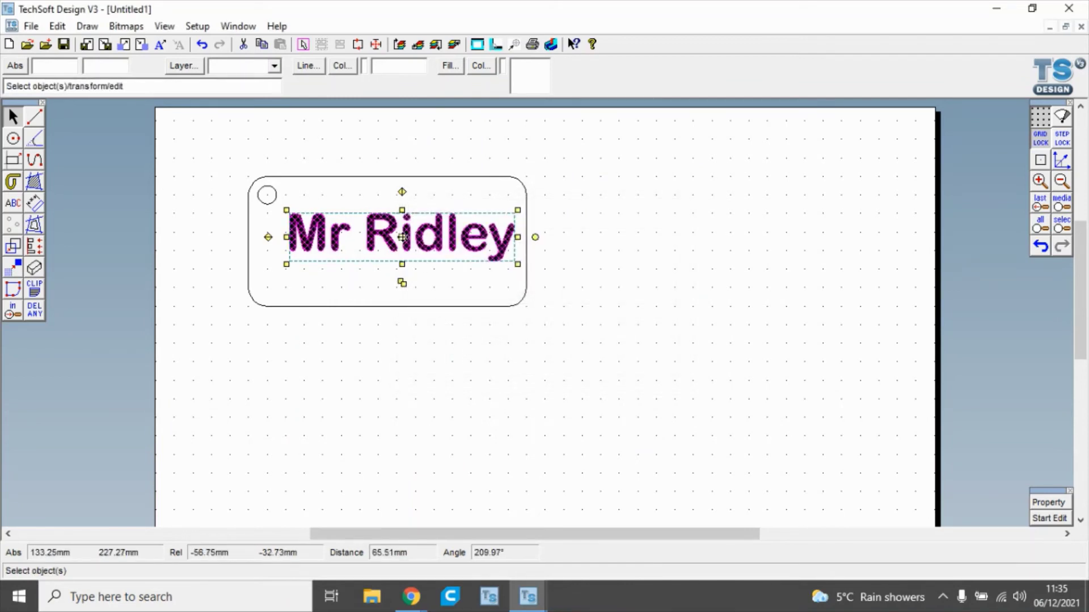
mouse_move(402, 237)
left_mouse_down()
mouse_move(382, 255)
mouse_move(383, 237)
left_mouse_up()
left_click(608, 313)
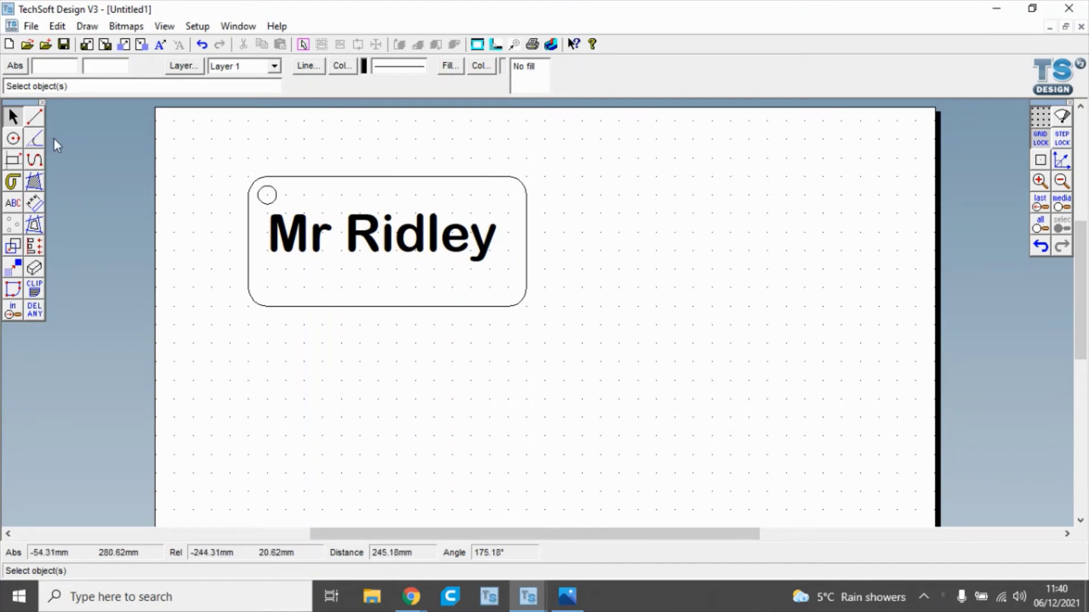
Give the rounded tag outline a red line colour.
left_click(316, 179)
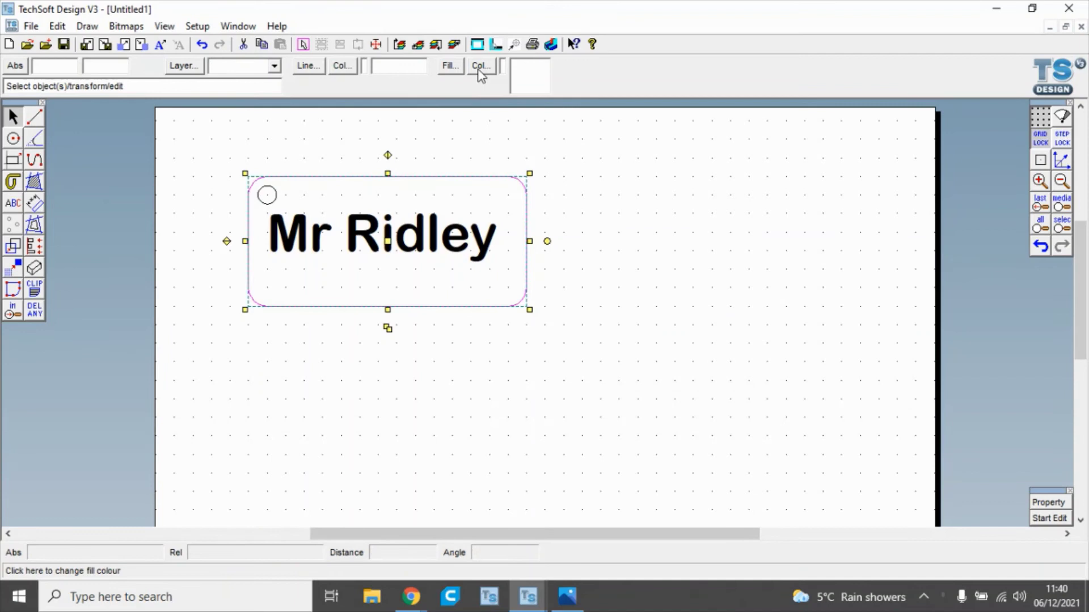
left_click(344, 64)
left_click(471, 225)
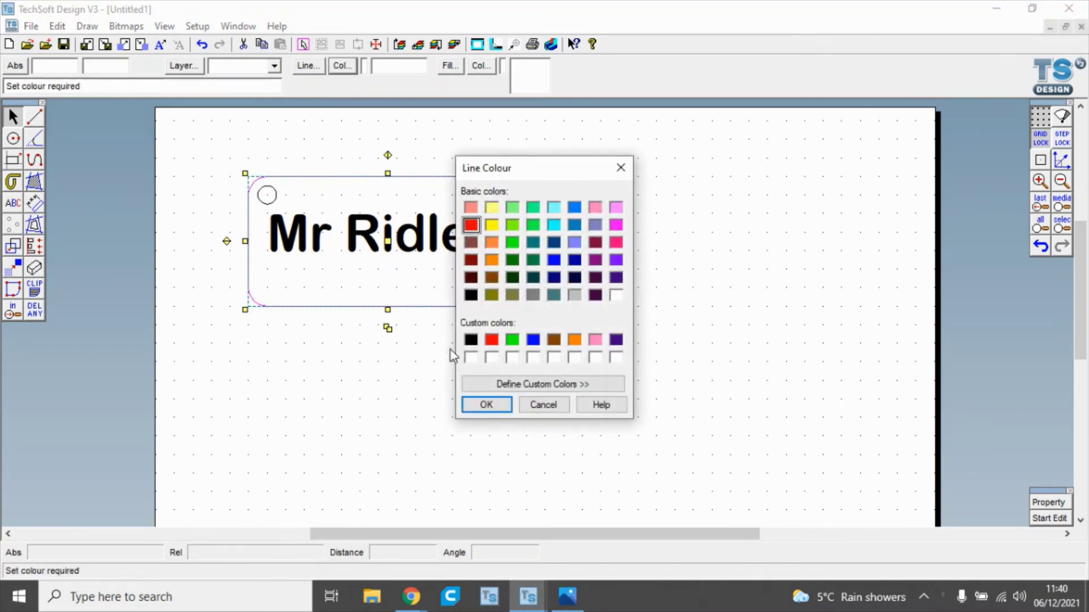
left_click(485, 408)
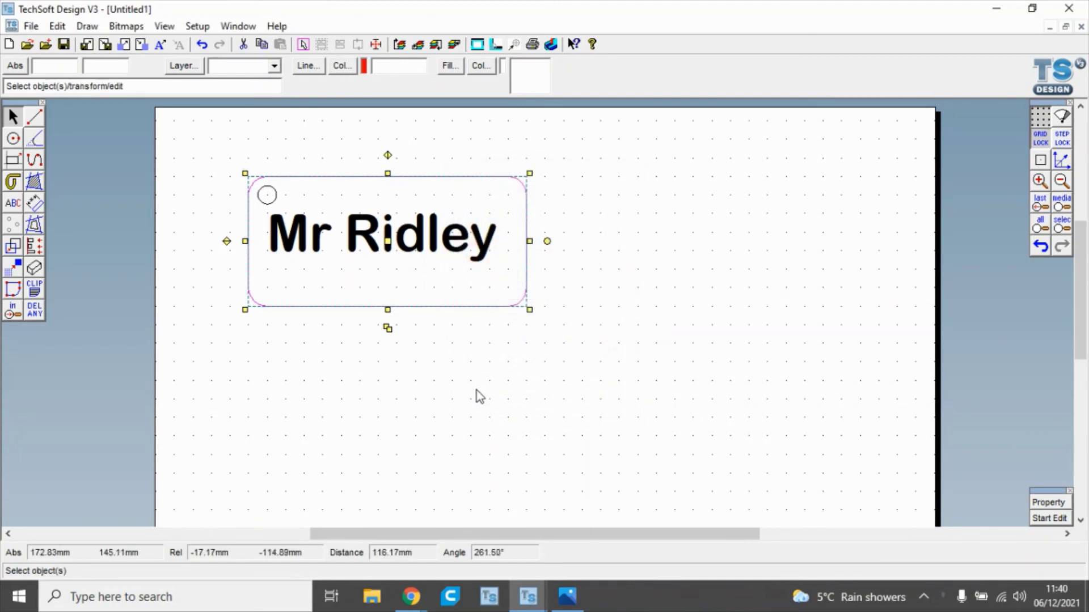
Give the small hole circle a red line colour as well.
left_click(272, 195)
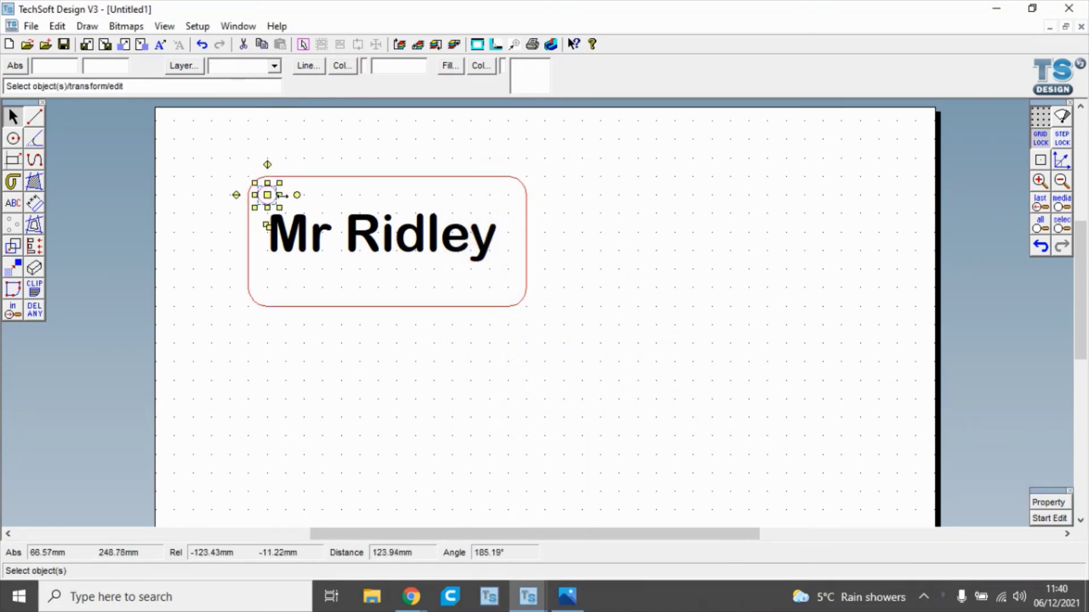
left_click(341, 66)
left_click(470, 227)
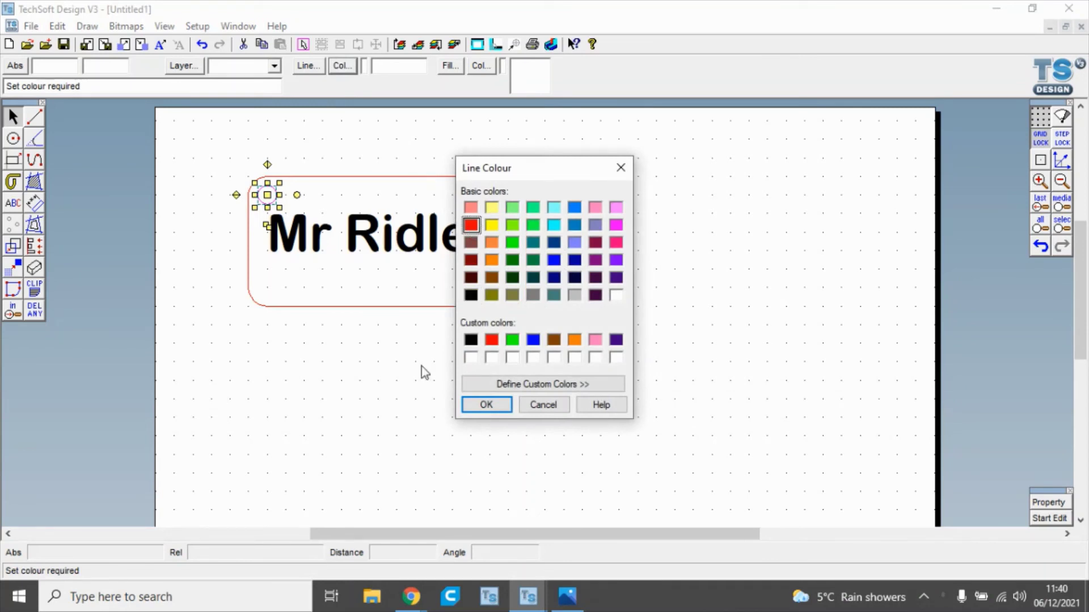
left_click(478, 407)
left_click(282, 344)
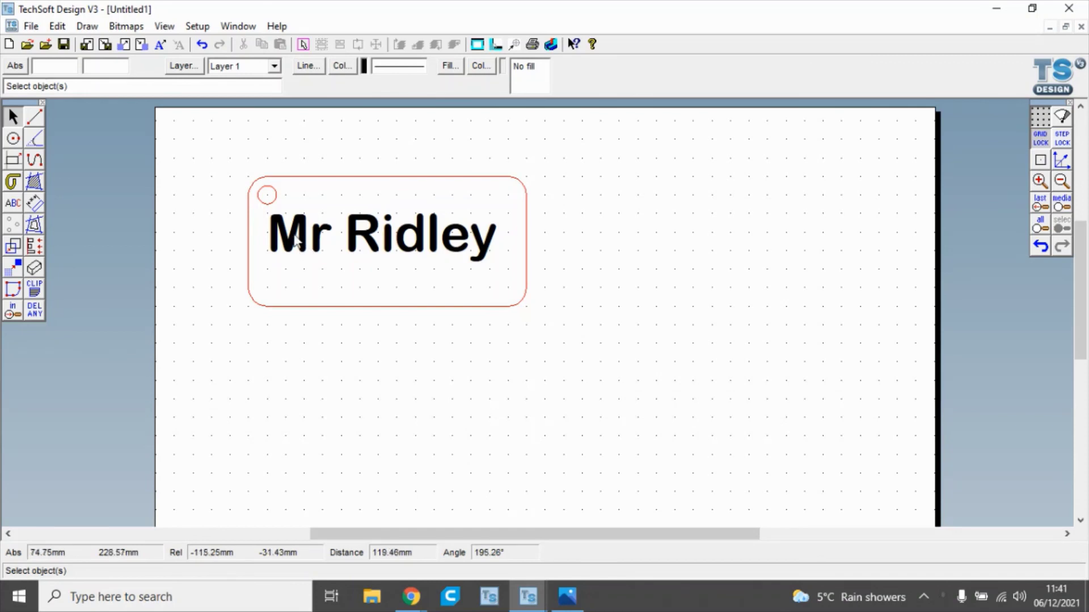
Box-select the tag outline, hole and text and group them into one object.
left_click(14, 118)
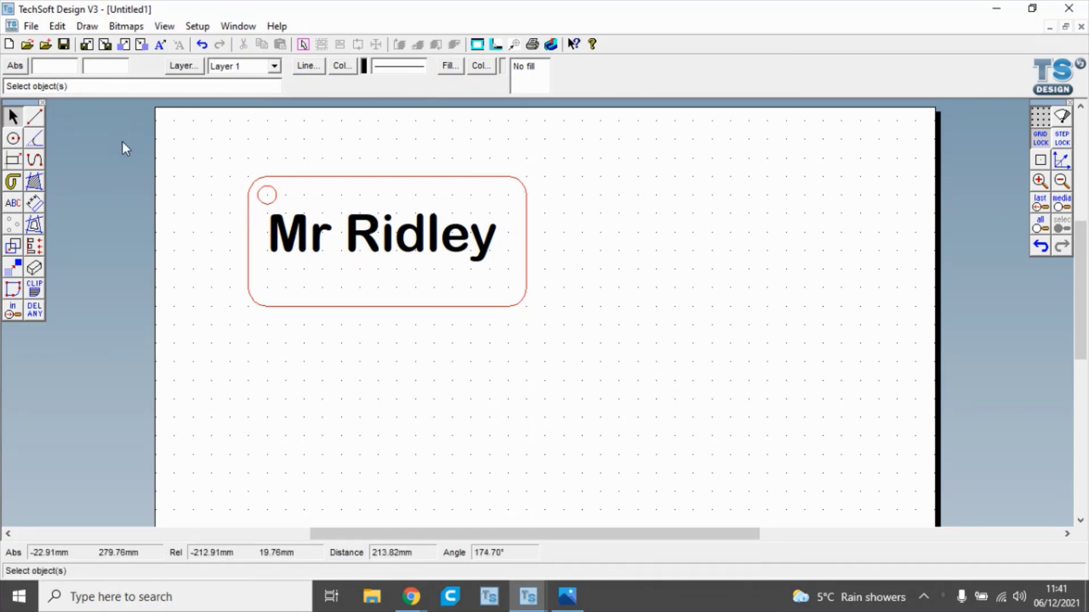
left_click_drag(234, 156, 563, 362)
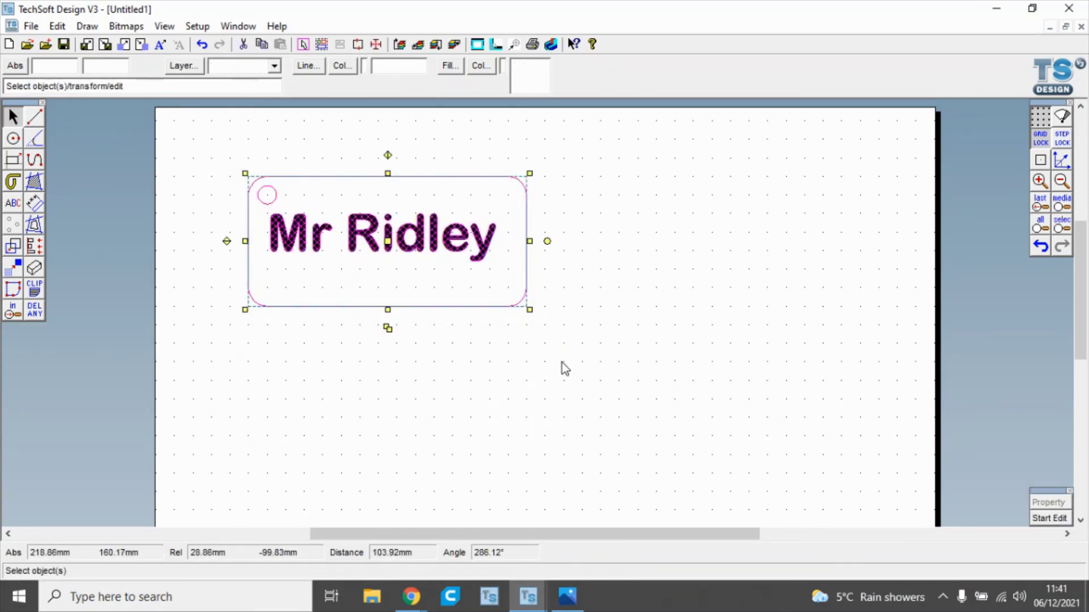
left_click(321, 45)
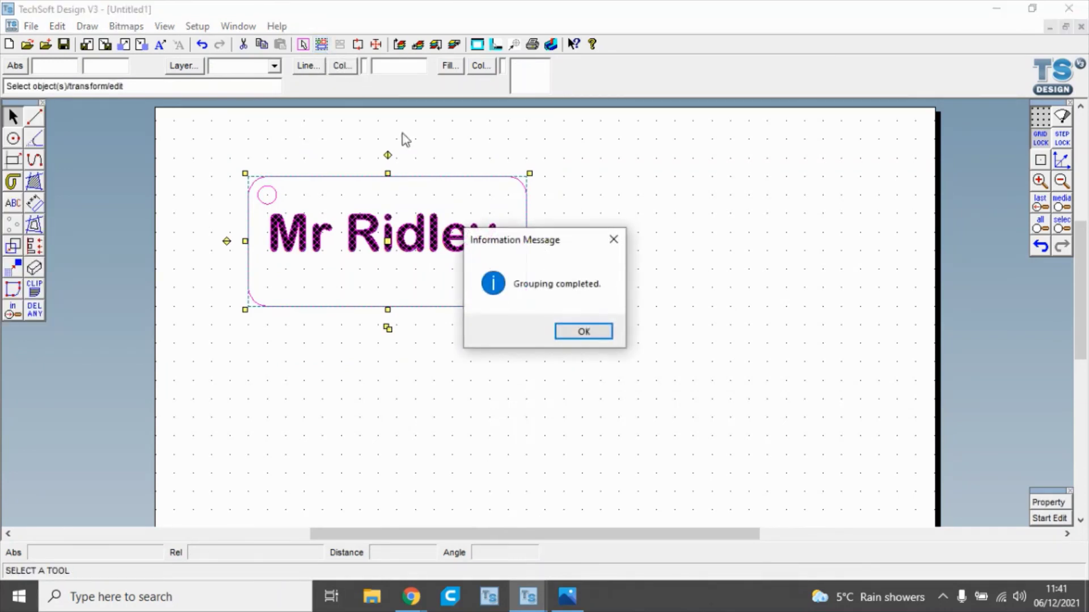
left_click(600, 333)
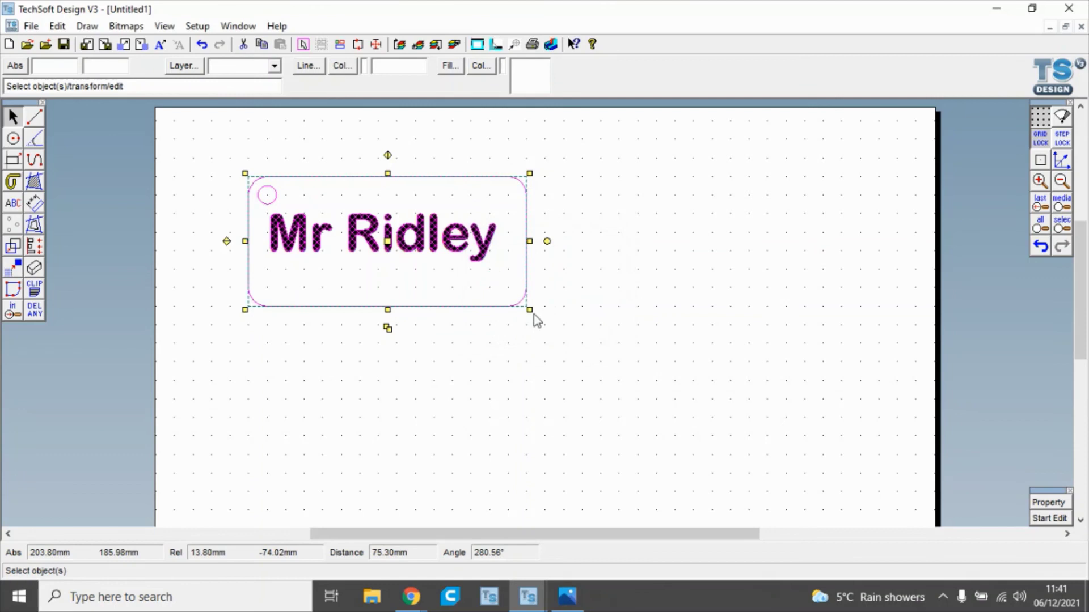
Shrink the grouped tag from its corner handle and move it near the page's top-left.
left_click_drag(529, 309, 417, 254)
left_click(503, 248)
left_click_drag(222, 163, 450, 304)
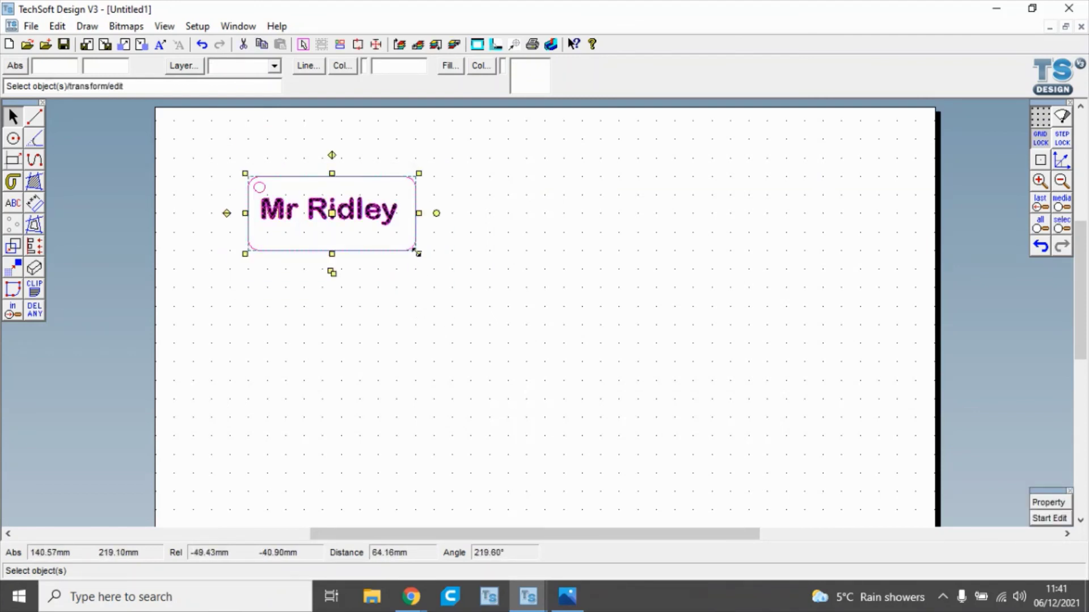
mouse_move(419, 254)
left_mouse_down()
mouse_move(391, 240)
mouse_move(398, 250)
left_mouse_up()
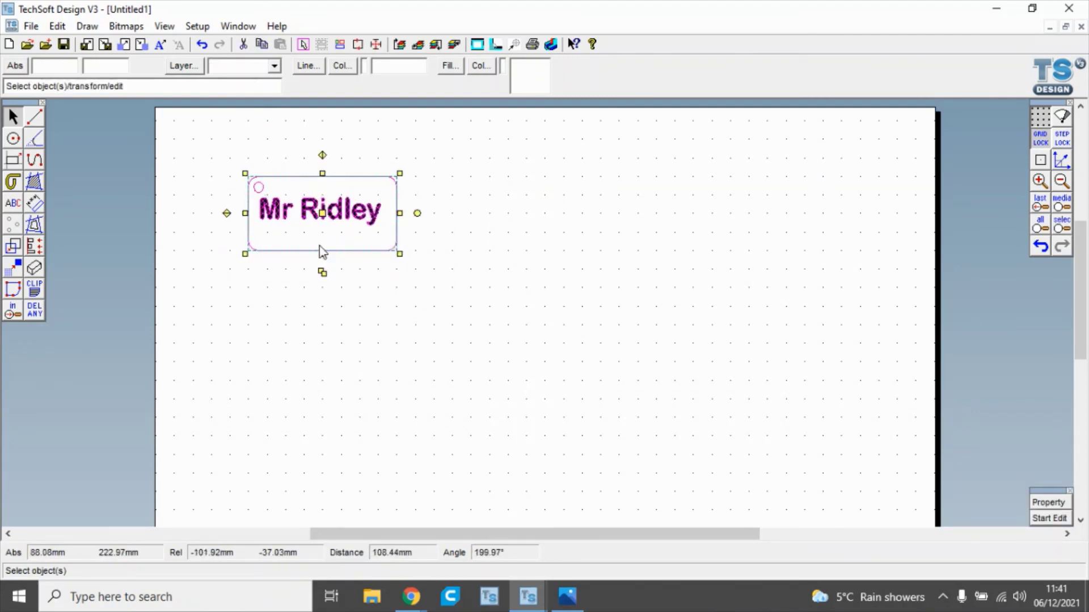
left_click_drag(322, 213, 259, 164)
scroll(350, 260, "up", 1)
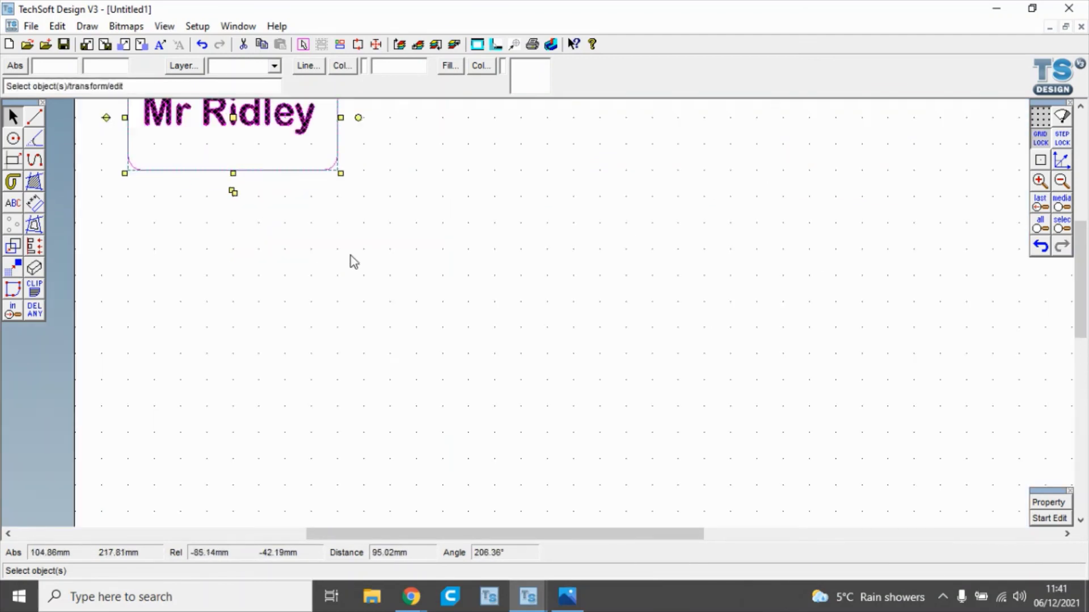
left_click_drag(1083, 310, 1083, 280)
left_click(495, 345)
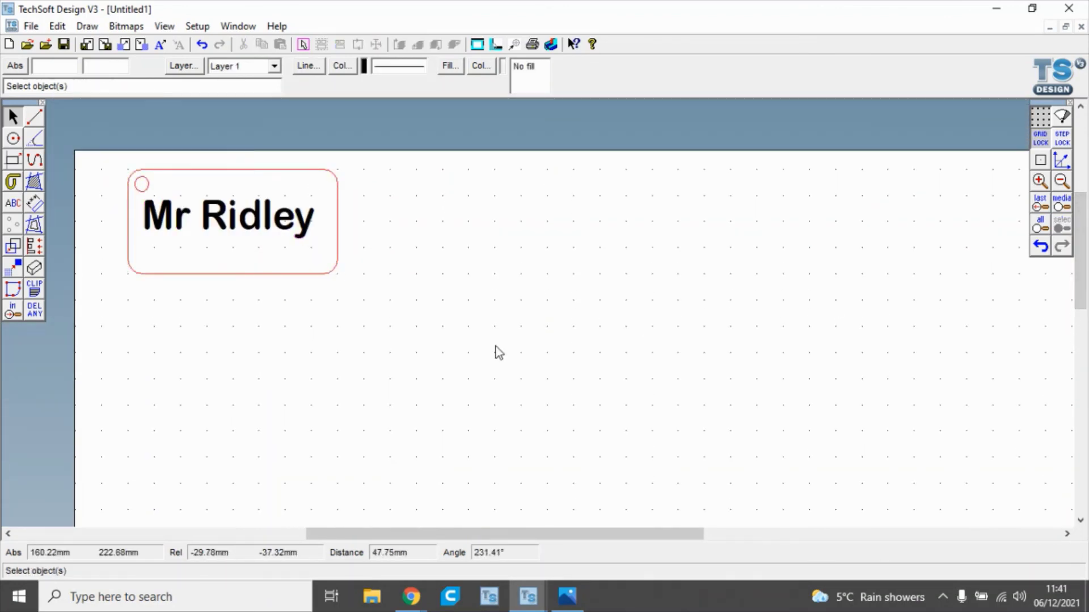